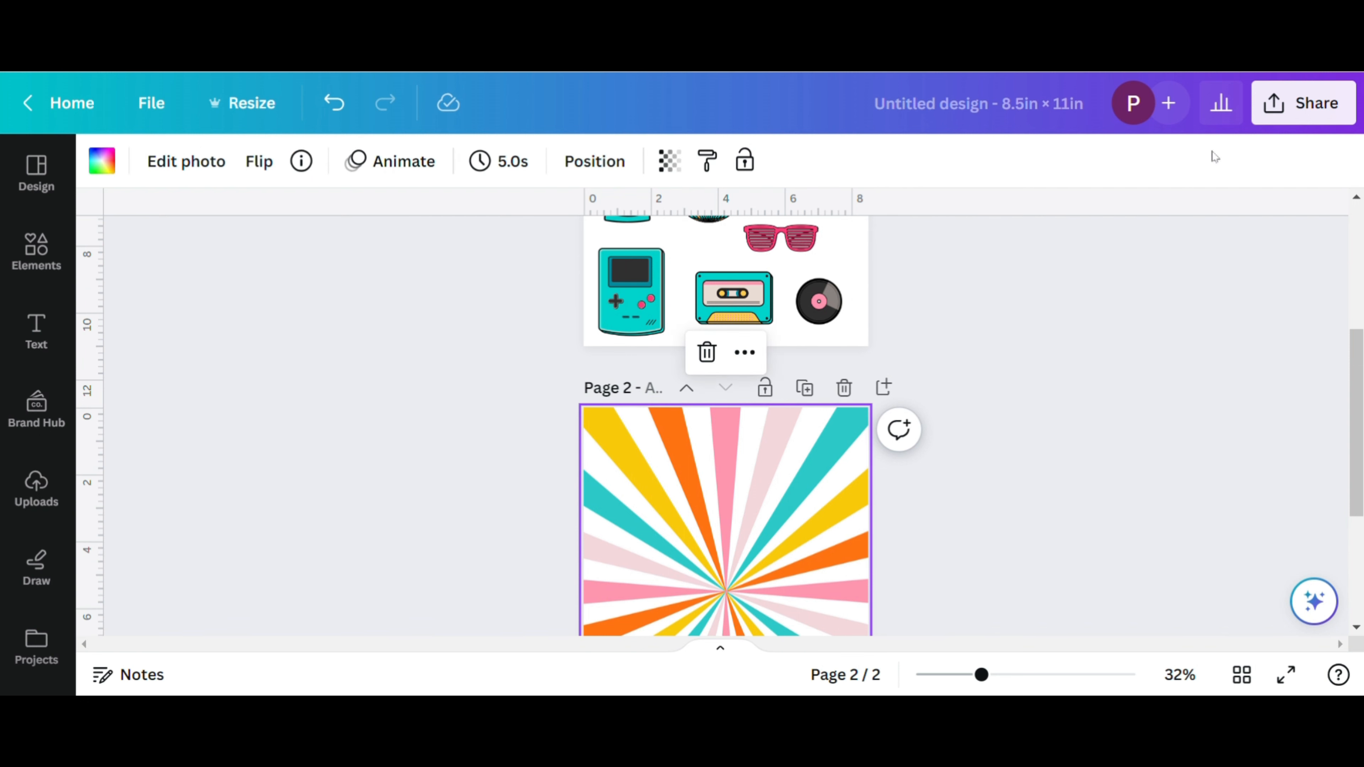
Open the download options for the two-page sticker and sunburst design.
click(1300, 102)
scroll(1141, 332, down, 3)
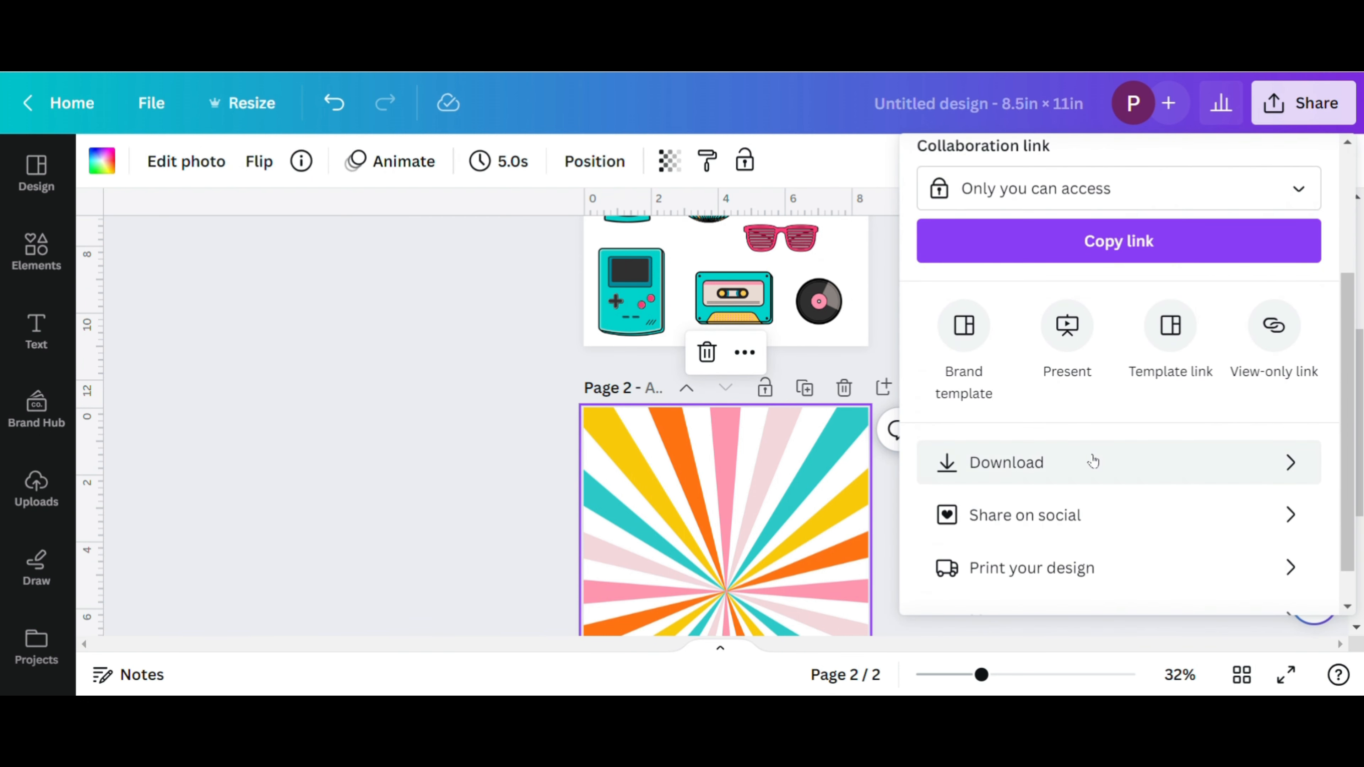
click(1091, 468)
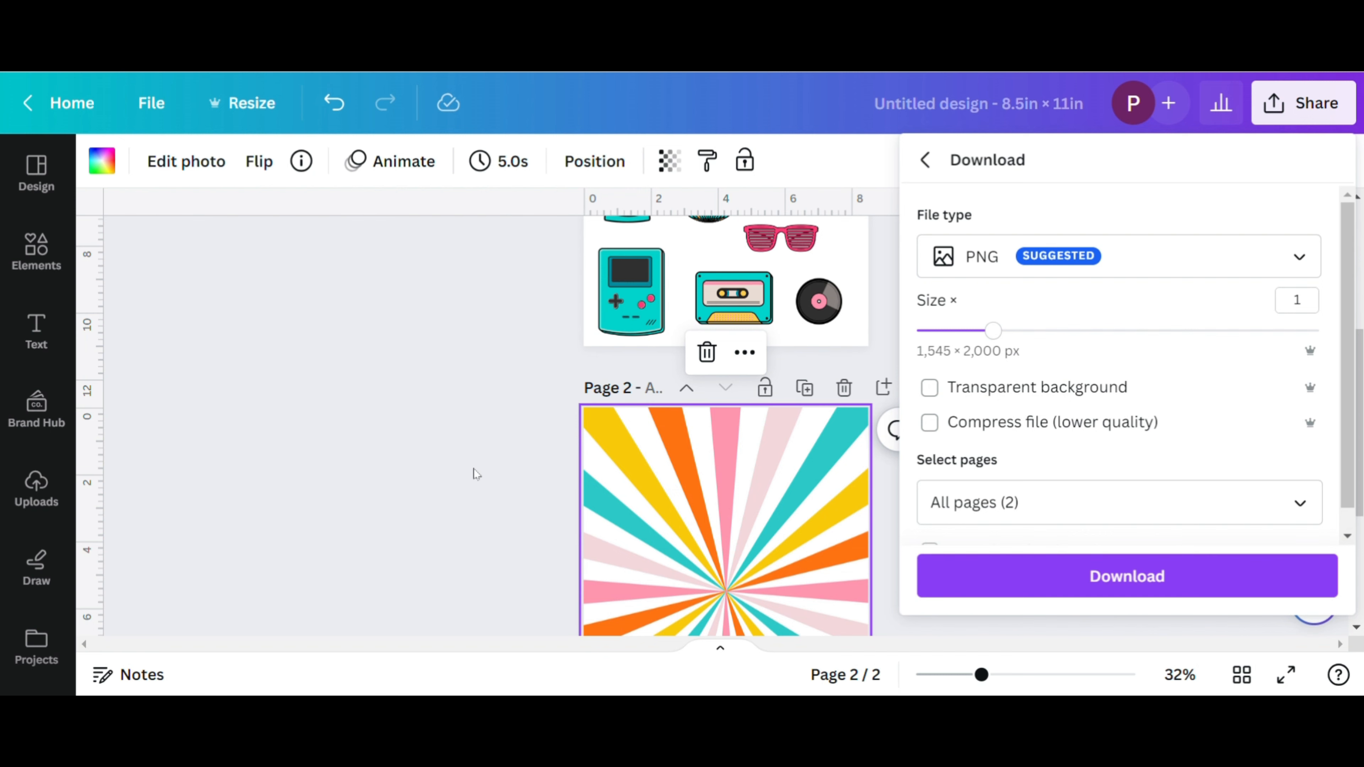
click(458, 472)
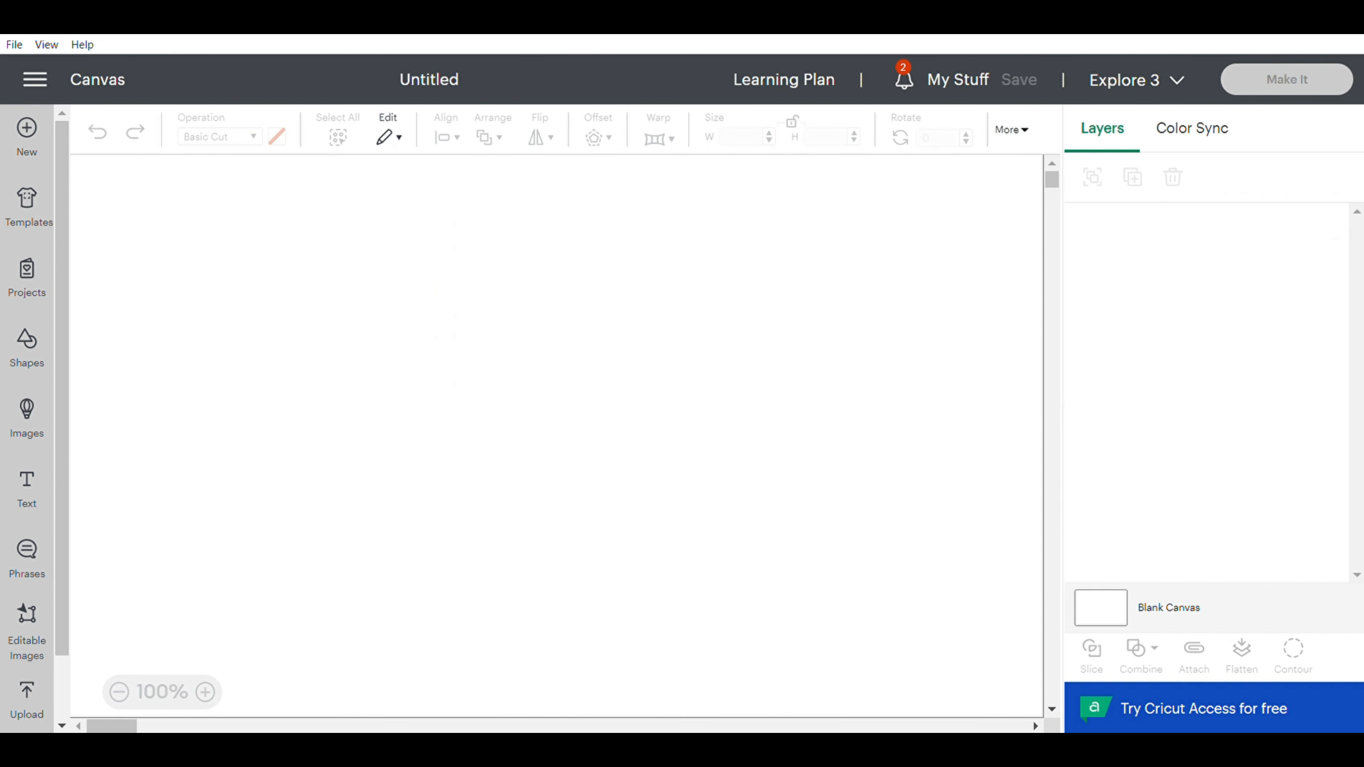
Switch to Cricut Design Space and add the uploaded 90's Vibes sticker sheet image to the canvas.
click(27, 699)
scroll(415, 483, down, 5)
scroll(415, 484, up, 4)
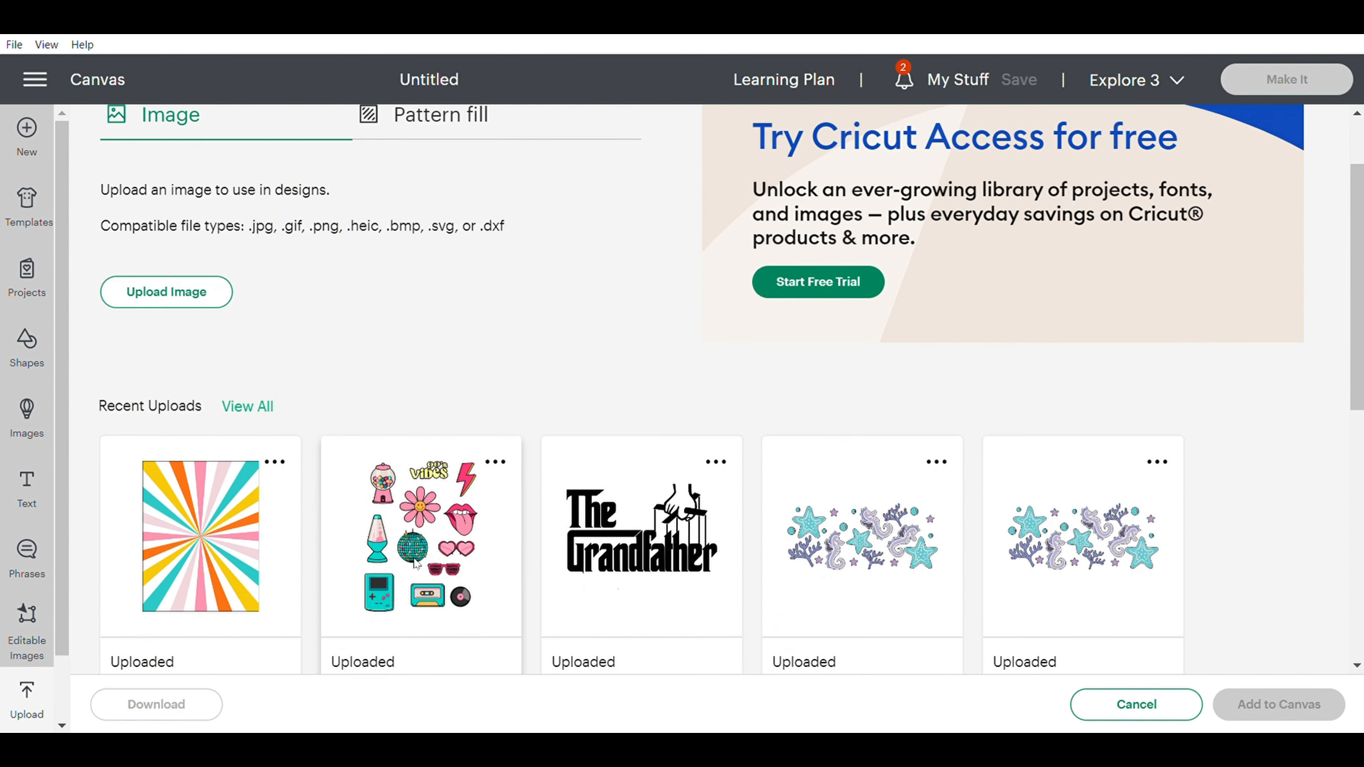
click(415, 484)
click(1278, 704)
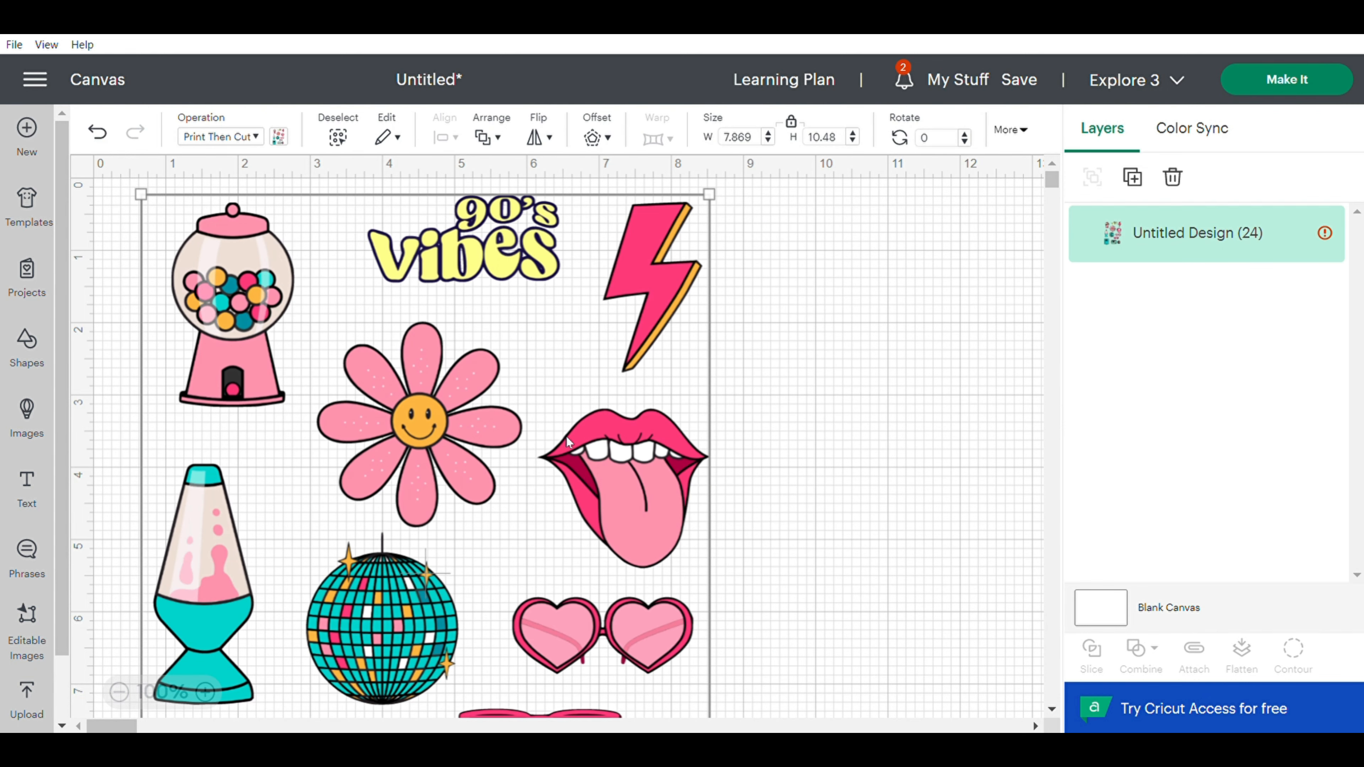
Set the sticker sheet's width to 4.5 in.
drag(764, 144, 709, 145)
text(4.5)
key(Return)
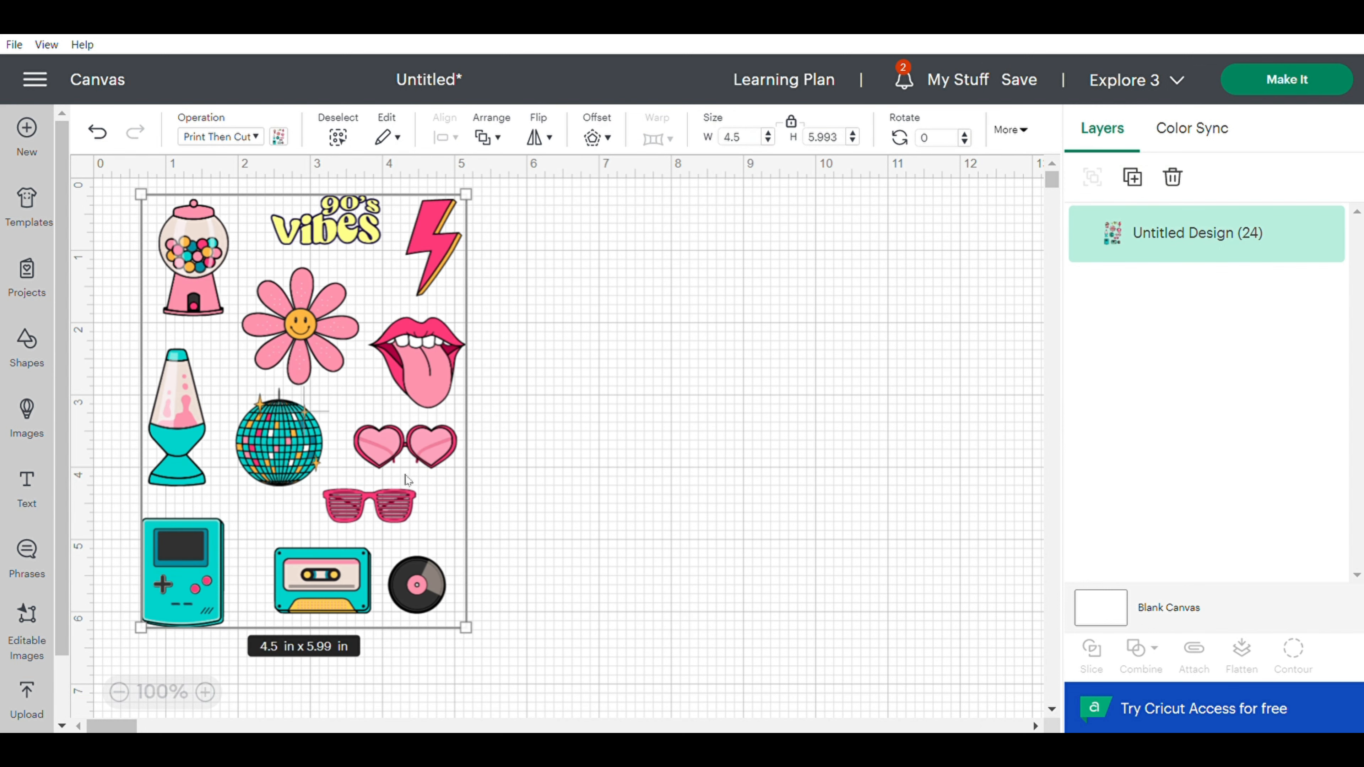
Add the uploaded sunburst image from the recent uploads to the canvas.
click(27, 699)
click(200, 618)
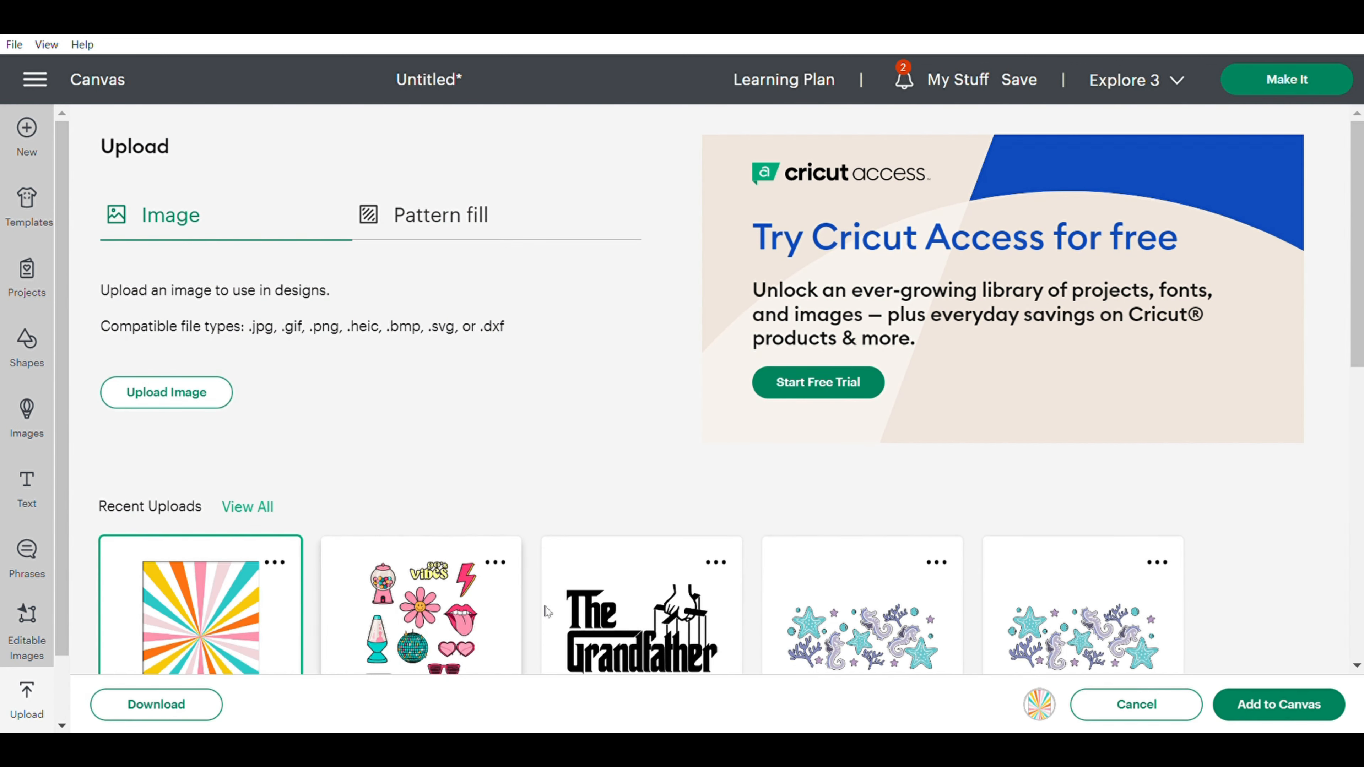
click(1227, 705)
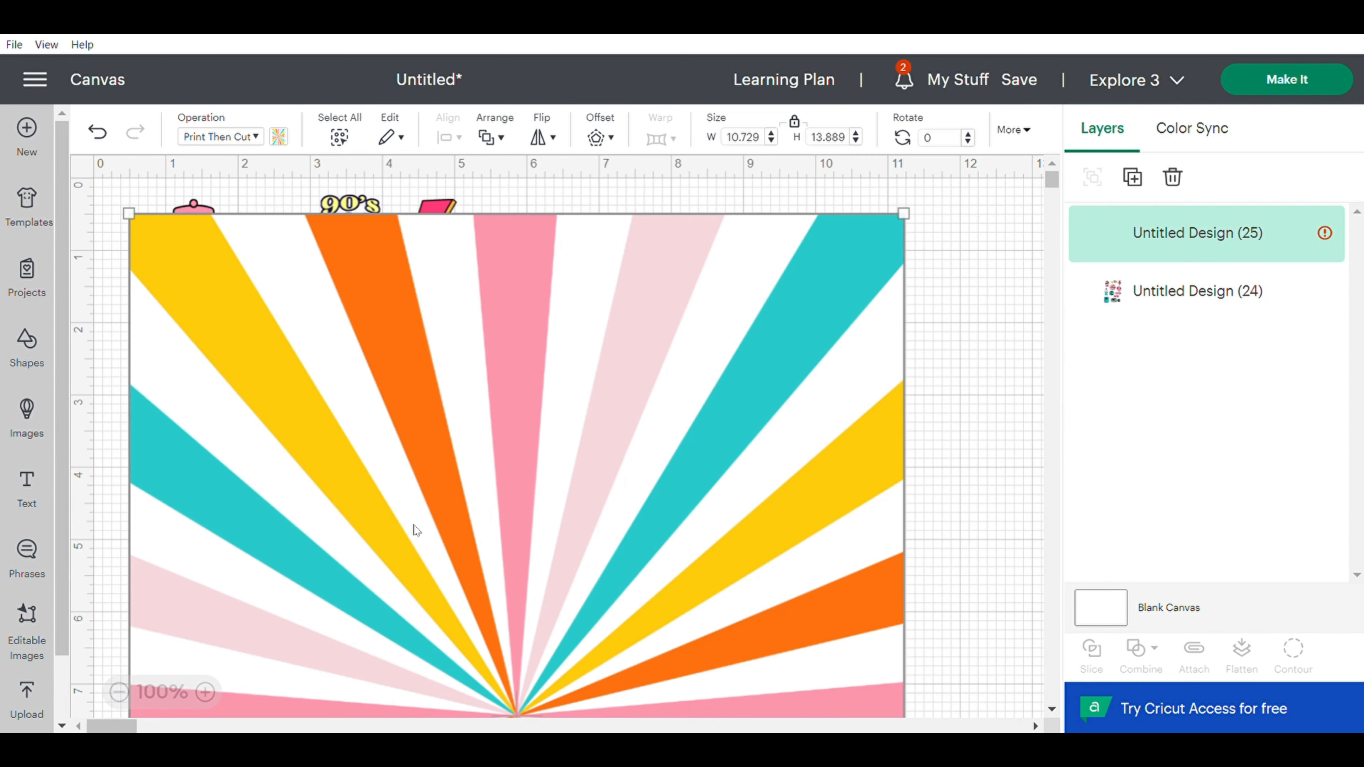
Set the sunburst's width to 4.5 in and place it to the right of the sticker sheet.
double_click(743, 137)
text(4.5)
key(Return)
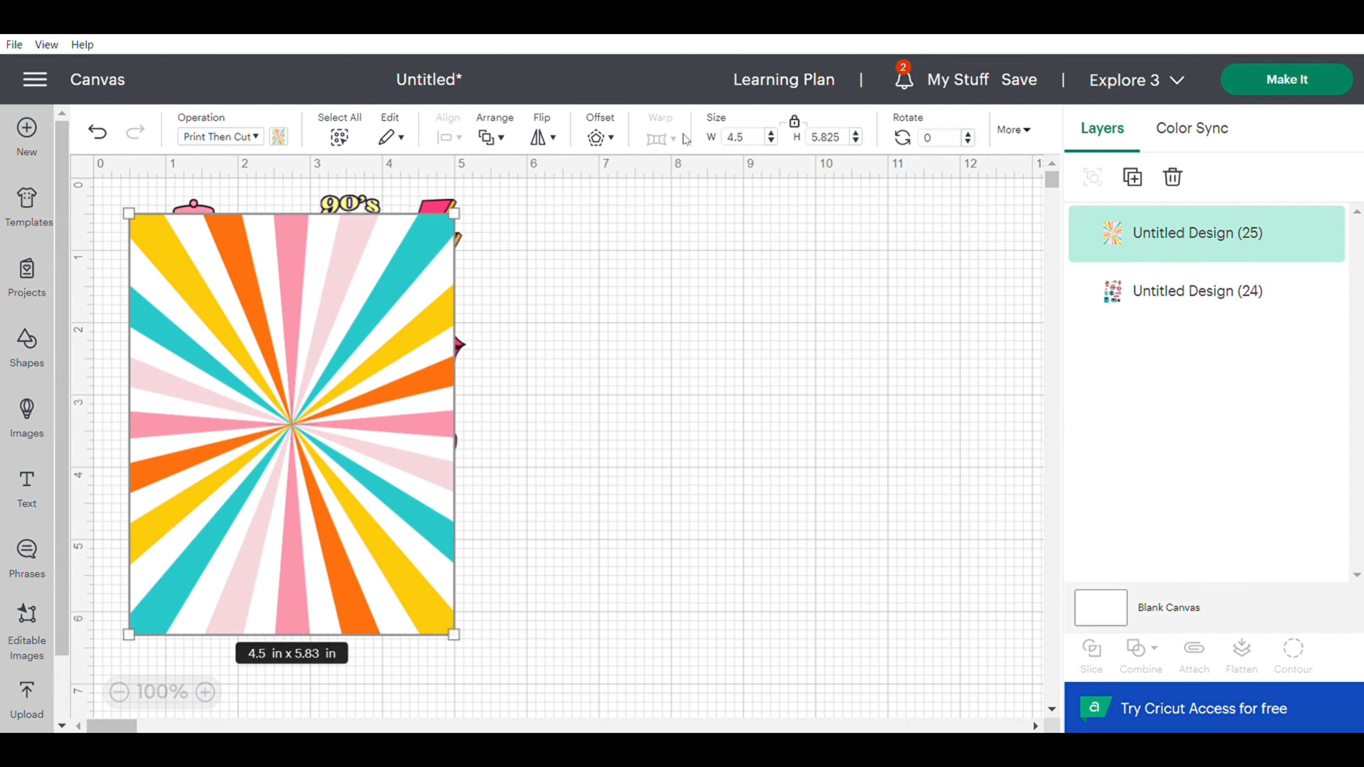
drag(211, 458, 570, 444)
Bring the sticker sheet to the front and place it over the sunburst.
click(338, 484)
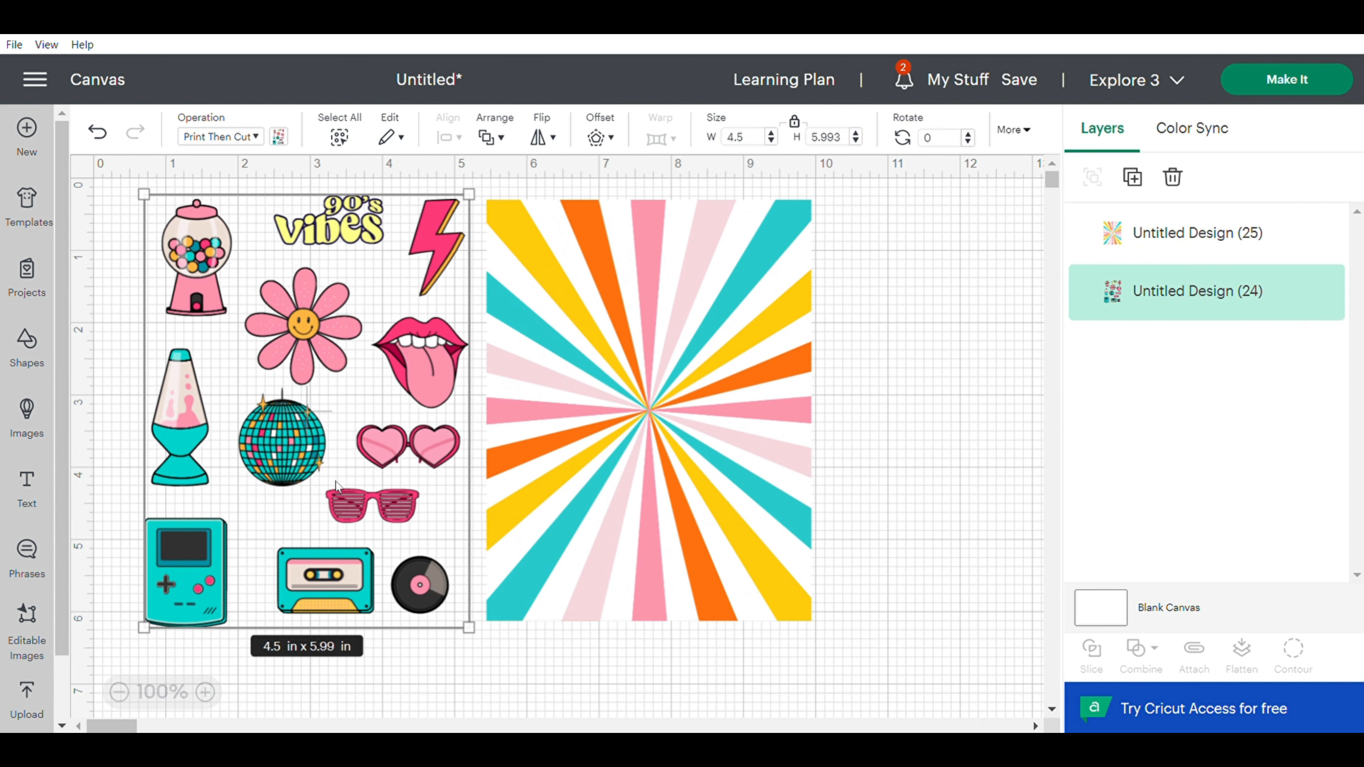
right_click(338, 487)
click(424, 336)
drag(310, 367, 659, 368)
Shrink the sticker sheet to about 4.07 × 5.42 in to fit inside the sunburst, and move it back beside the sunburst.
drag(831, 211, 804, 249)
drag(689, 402, 701, 387)
drag(504, 217, 525, 244)
drag(597, 419, 241, 414)
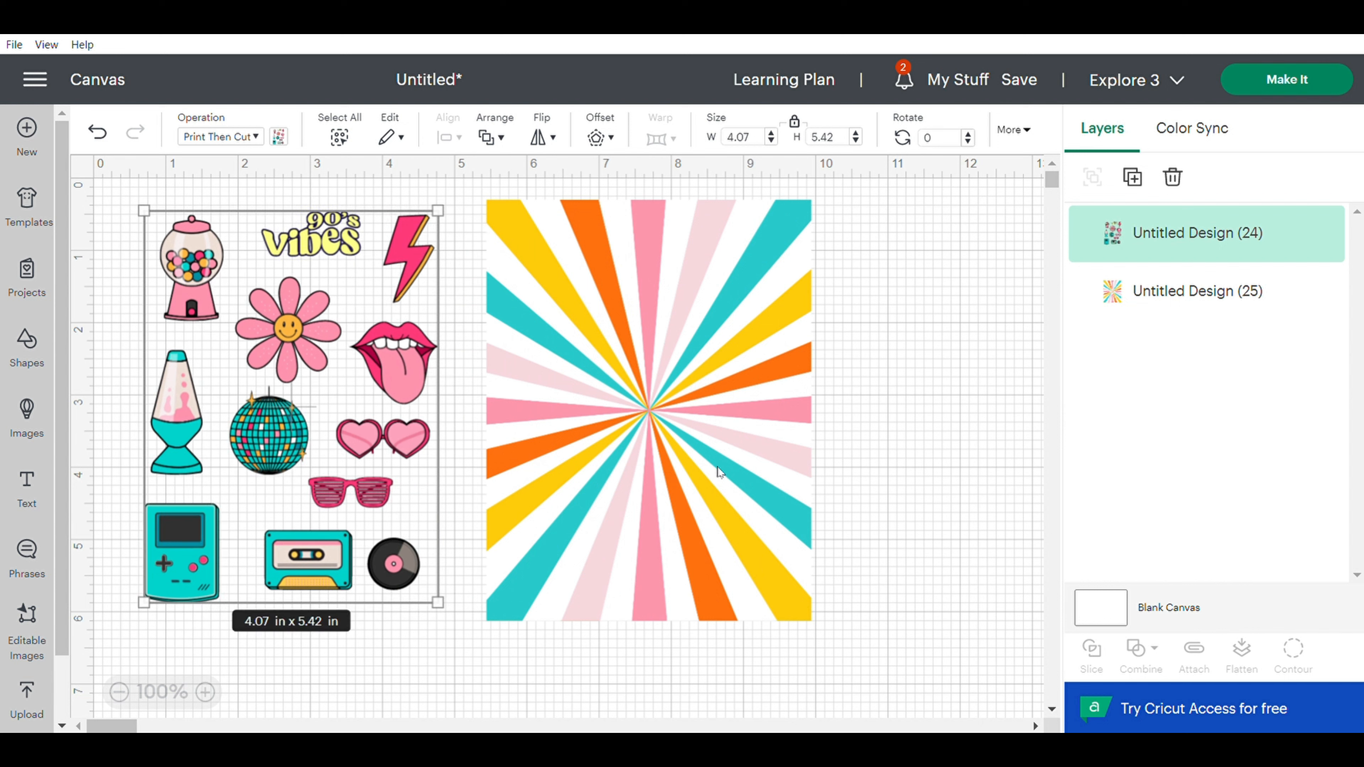
Hide the sunburst layer.
click(882, 491)
click(753, 499)
click(1326, 293)
Create a 0.056 in offset around the stickers.
click(393, 434)
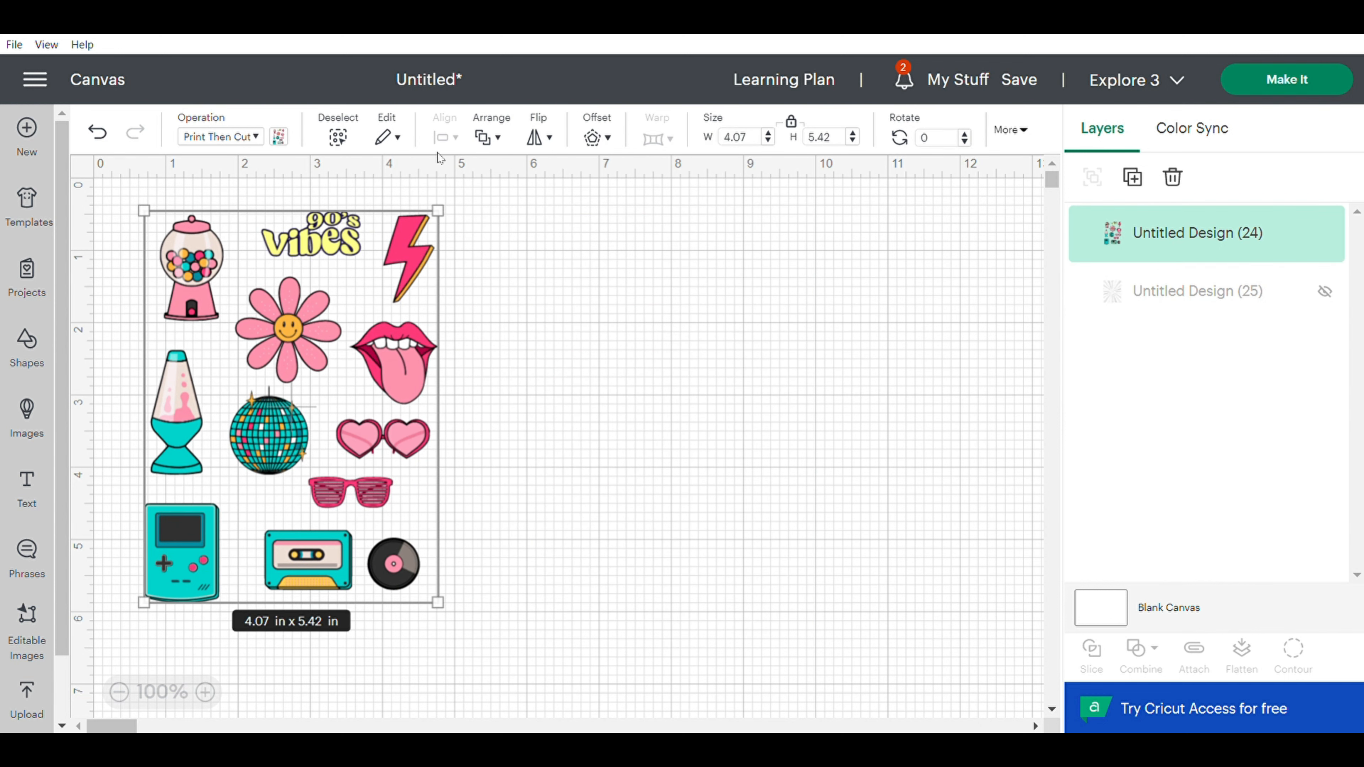
click(602, 145)
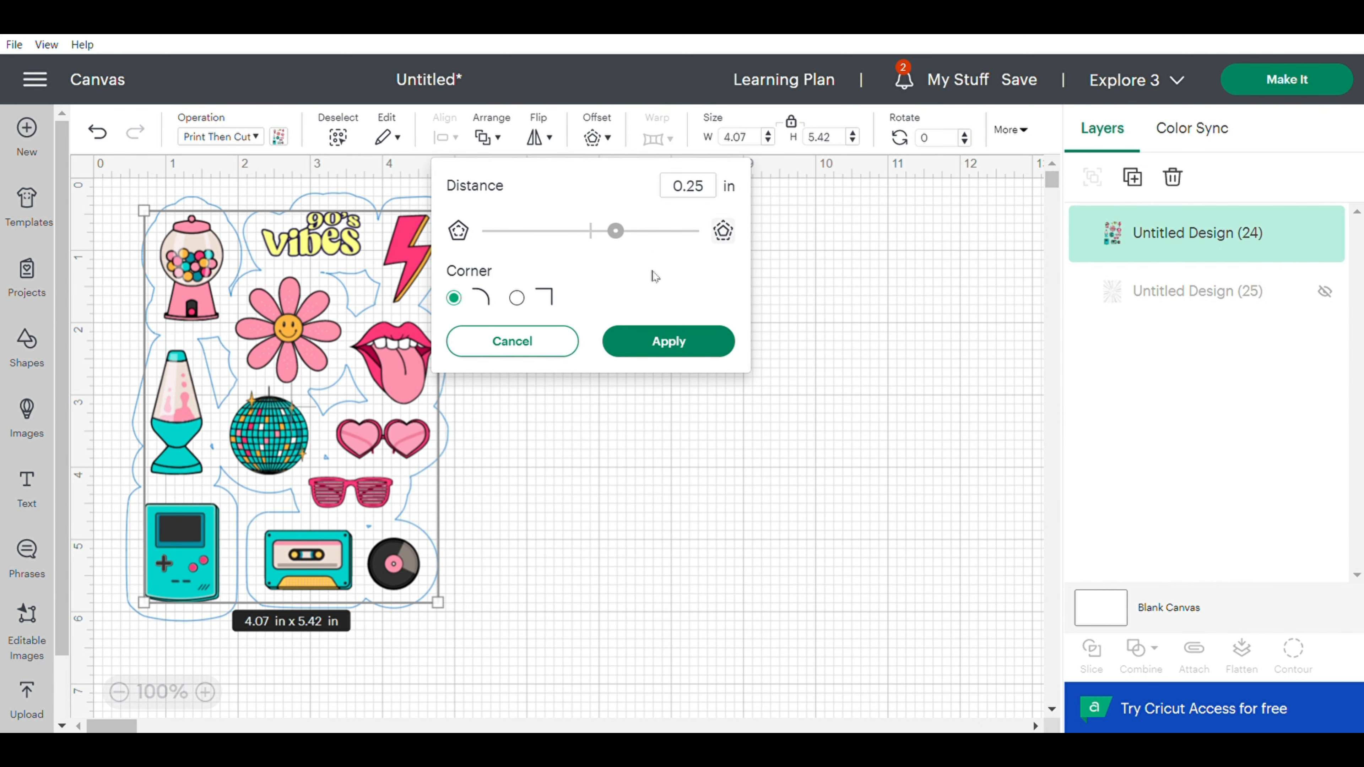
drag(621, 235, 602, 238)
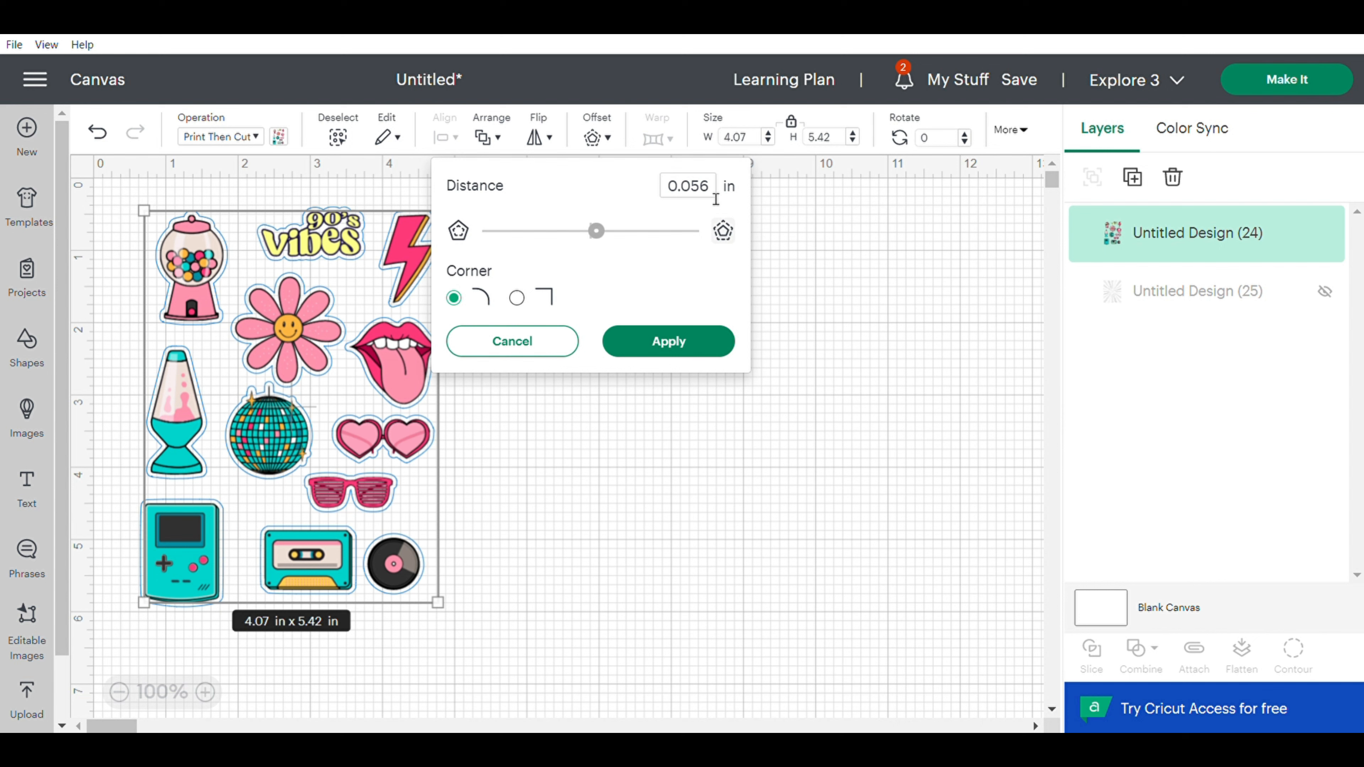
click(678, 344)
Change the stickers' offset colour to white.
click(279, 136)
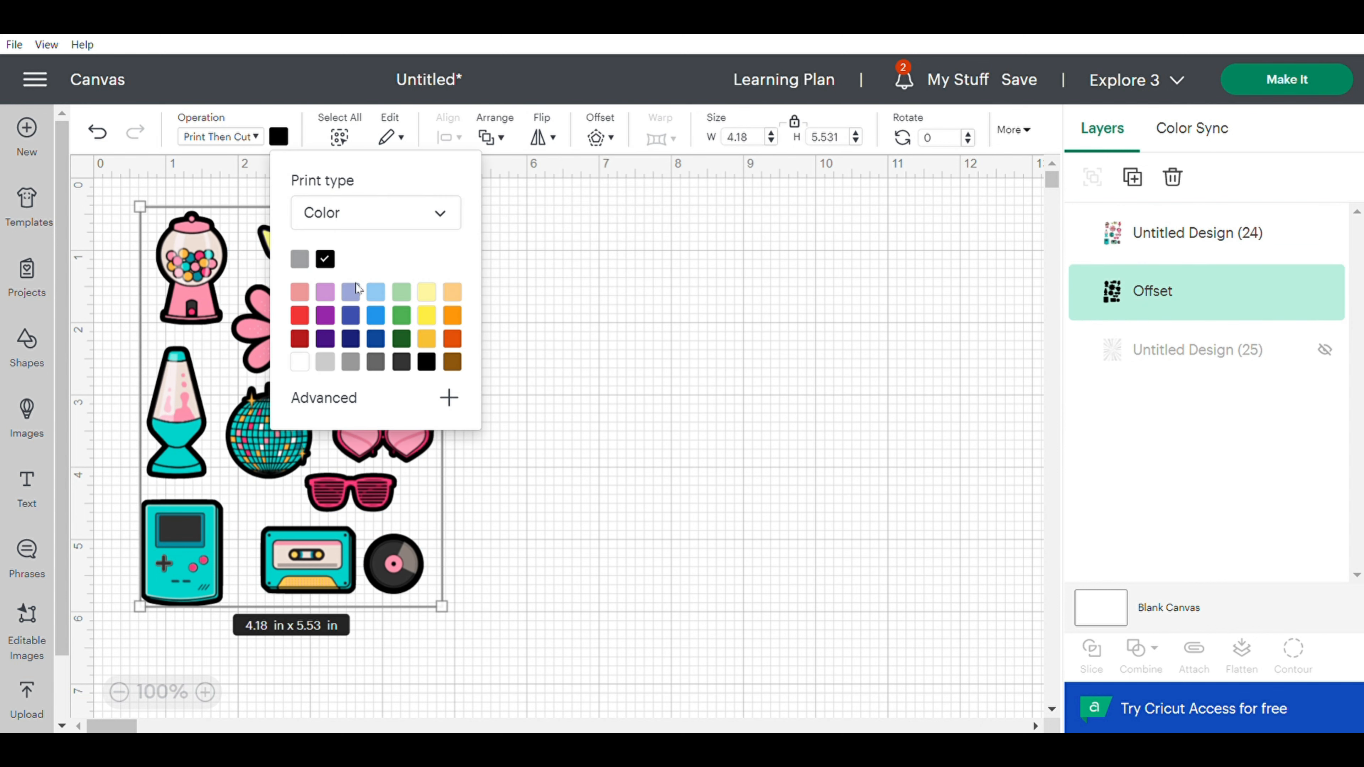
click(304, 364)
click(667, 392)
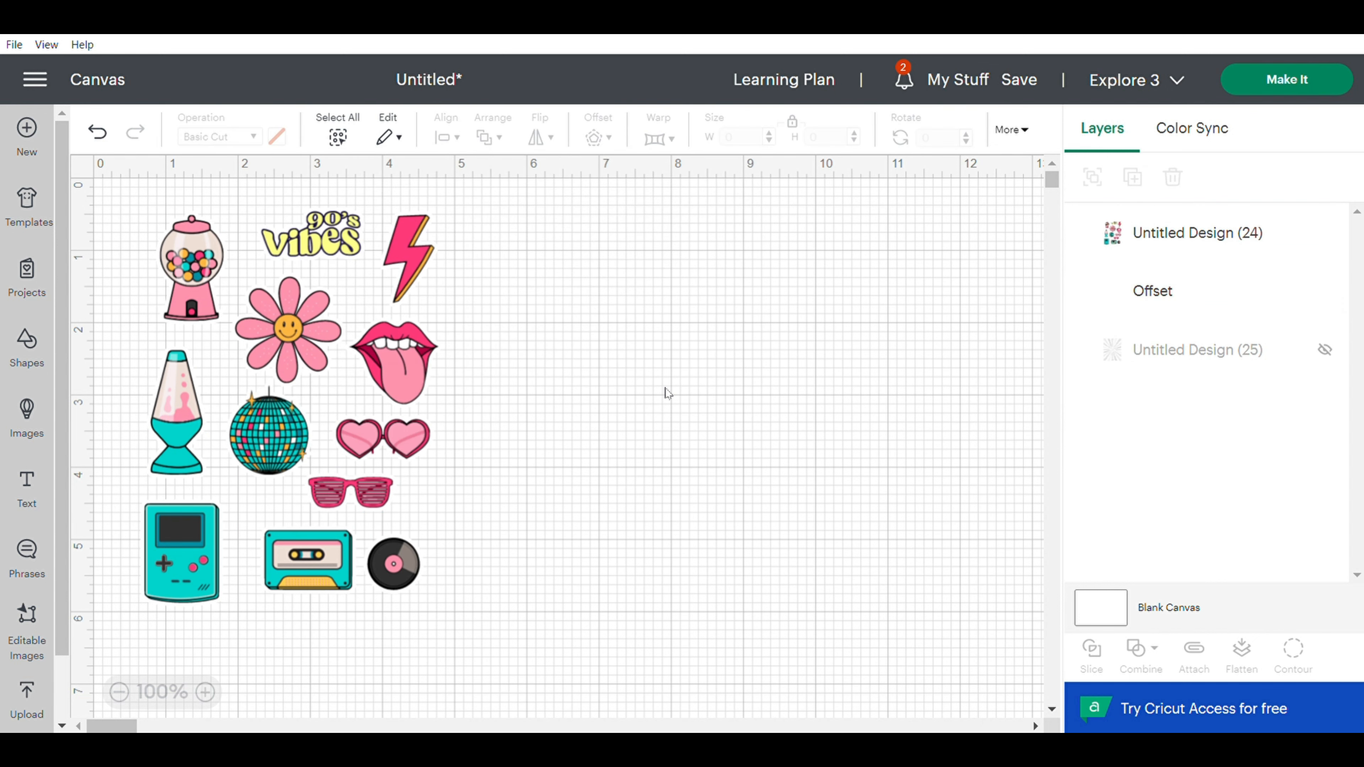
Flatten the sticker sheet together with its white offset.
click(395, 424)
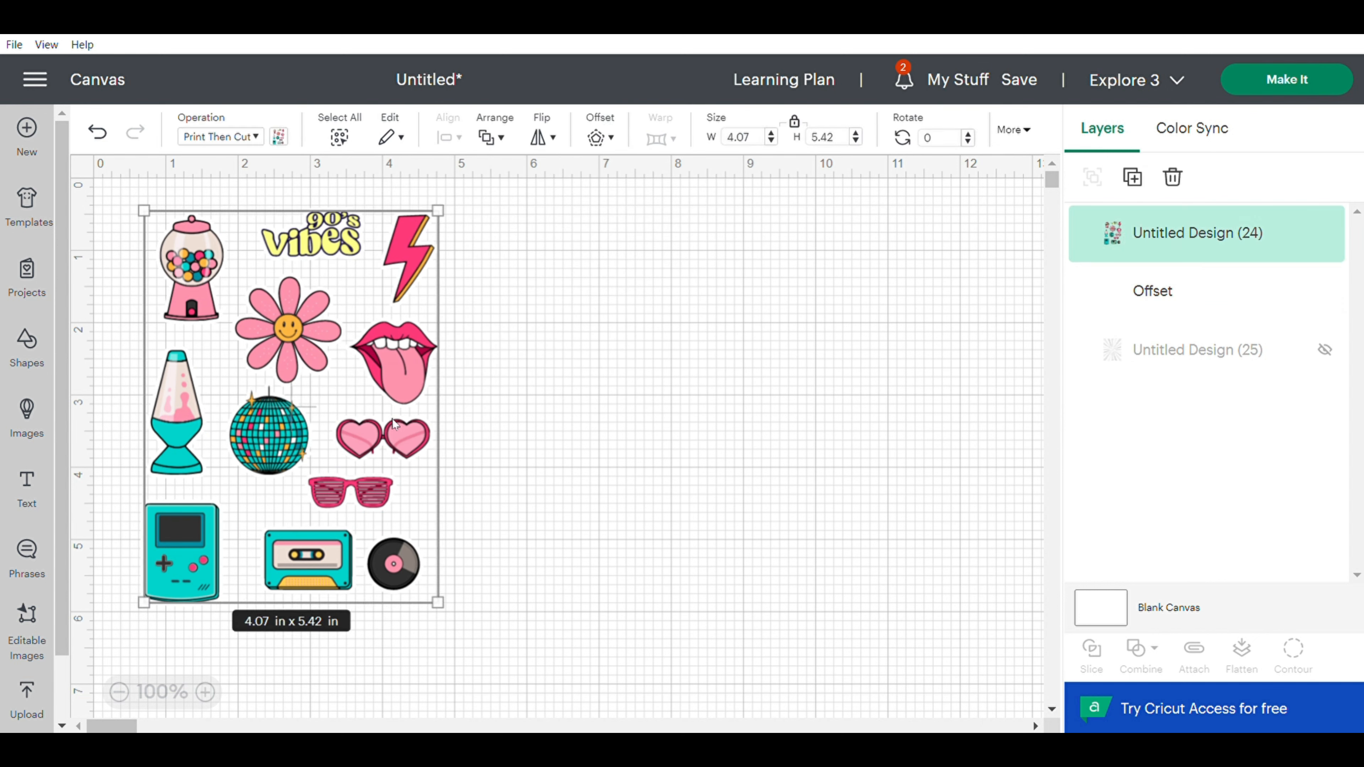
shift+click(1114, 293)
click(1196, 651)
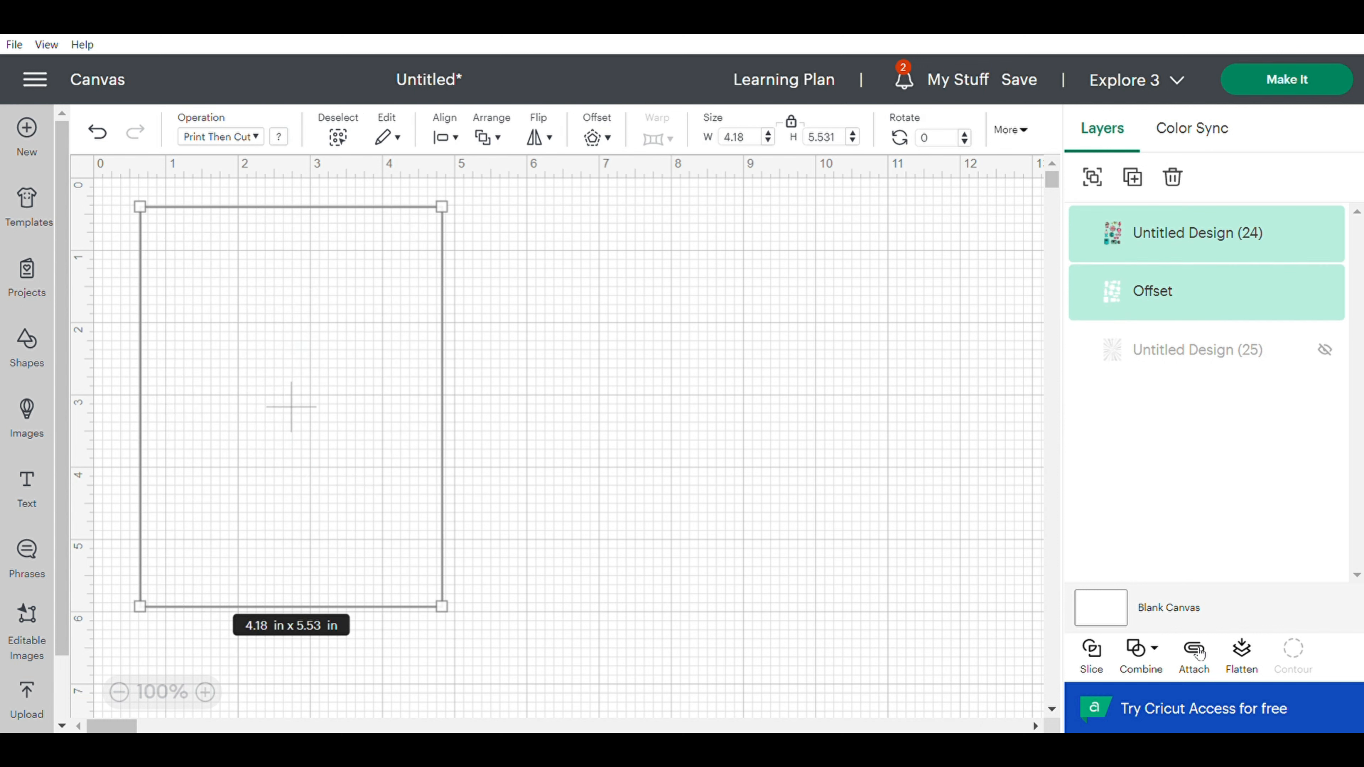
click(1244, 653)
Show the hidden sunburst layer again.
click(1170, 354)
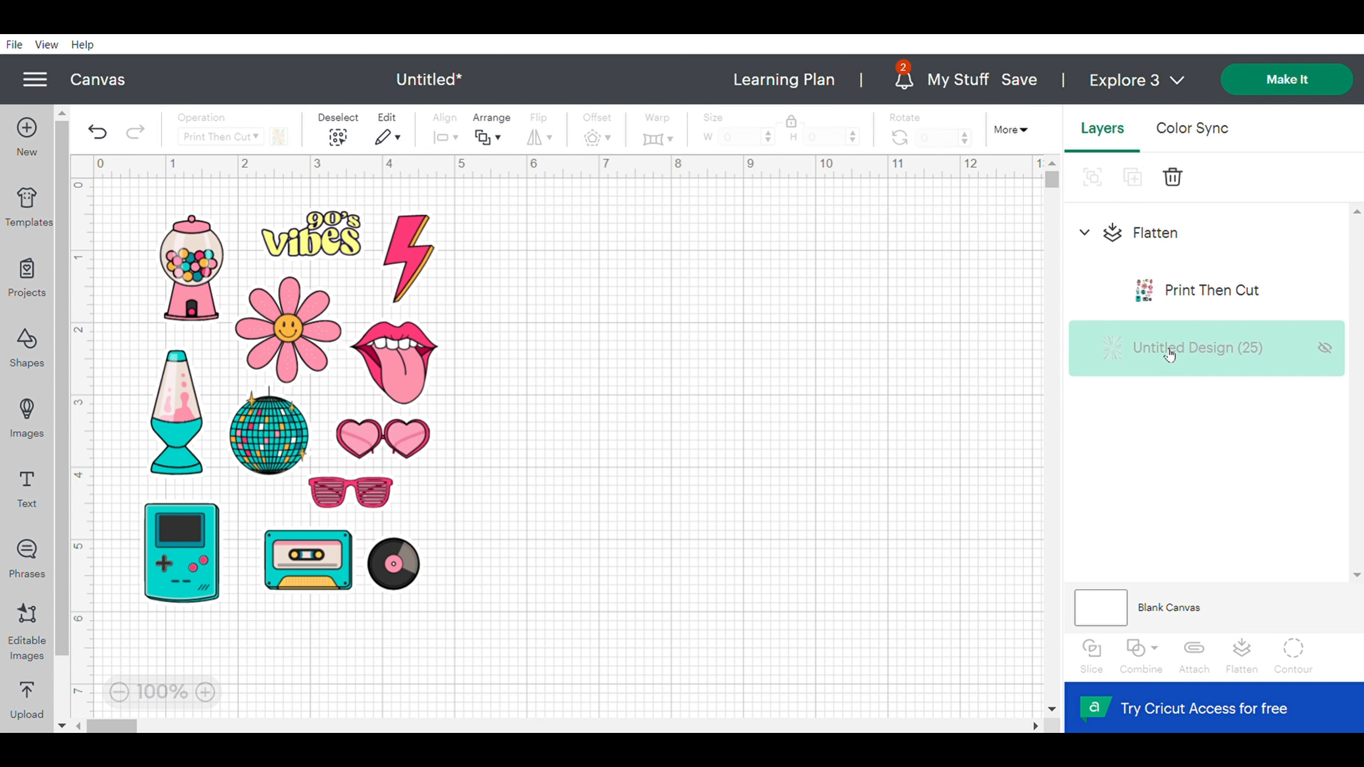
click(1325, 348)
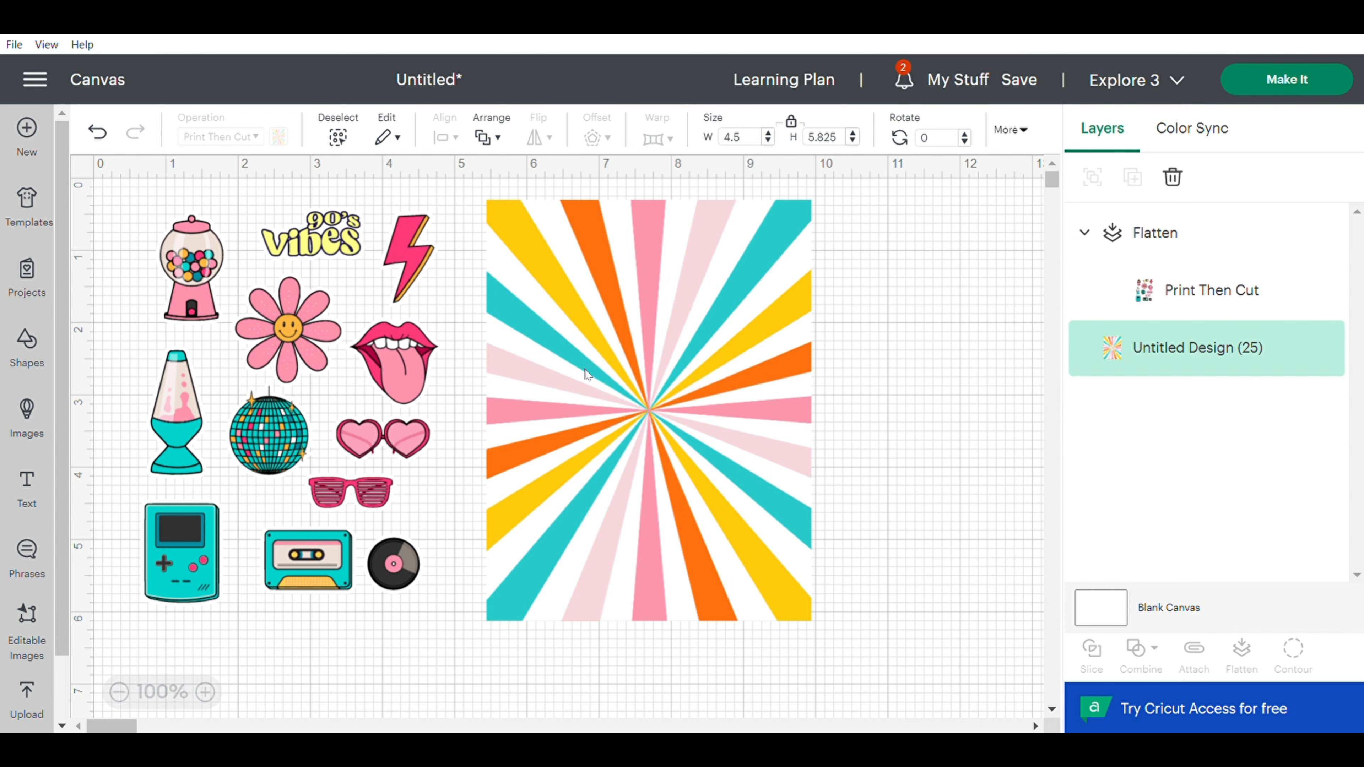
click(669, 617)
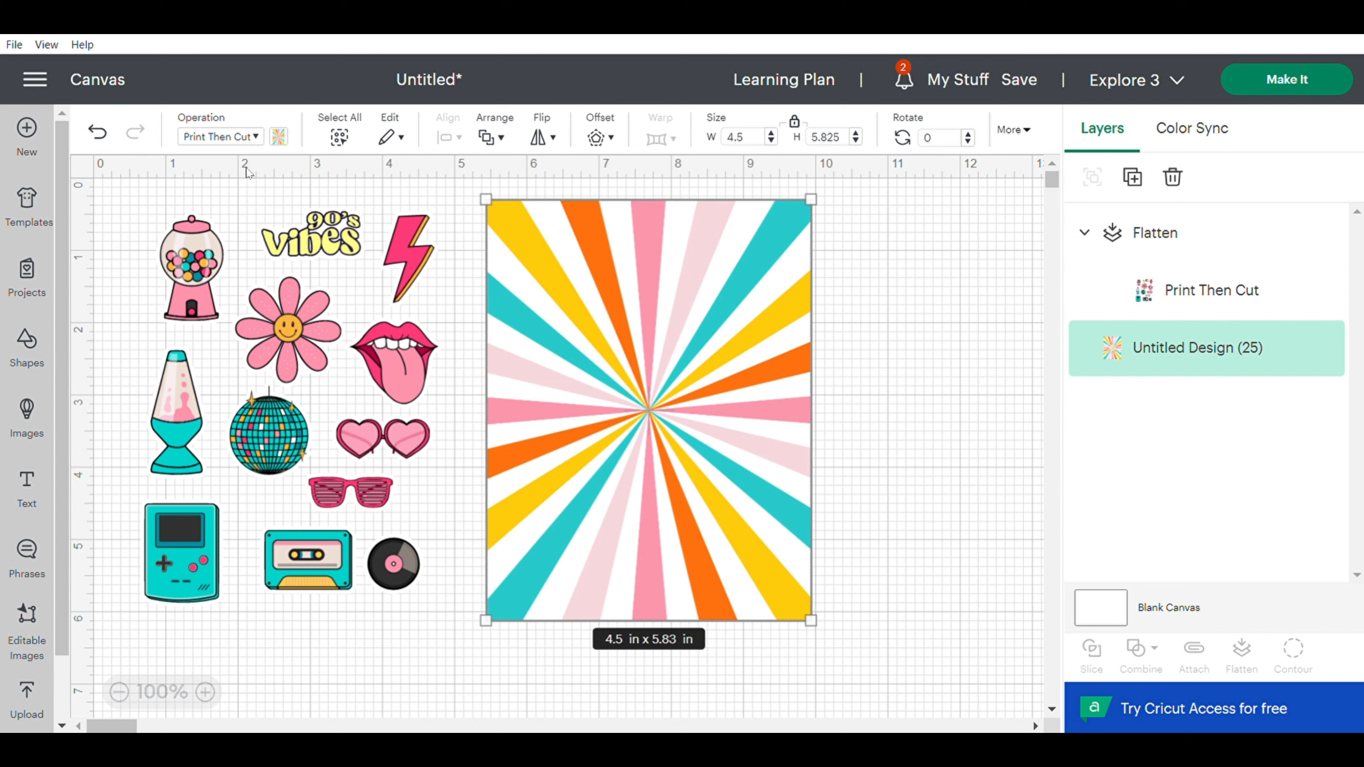
Place the flattened stickers on top of the sunburst.
click(250, 430)
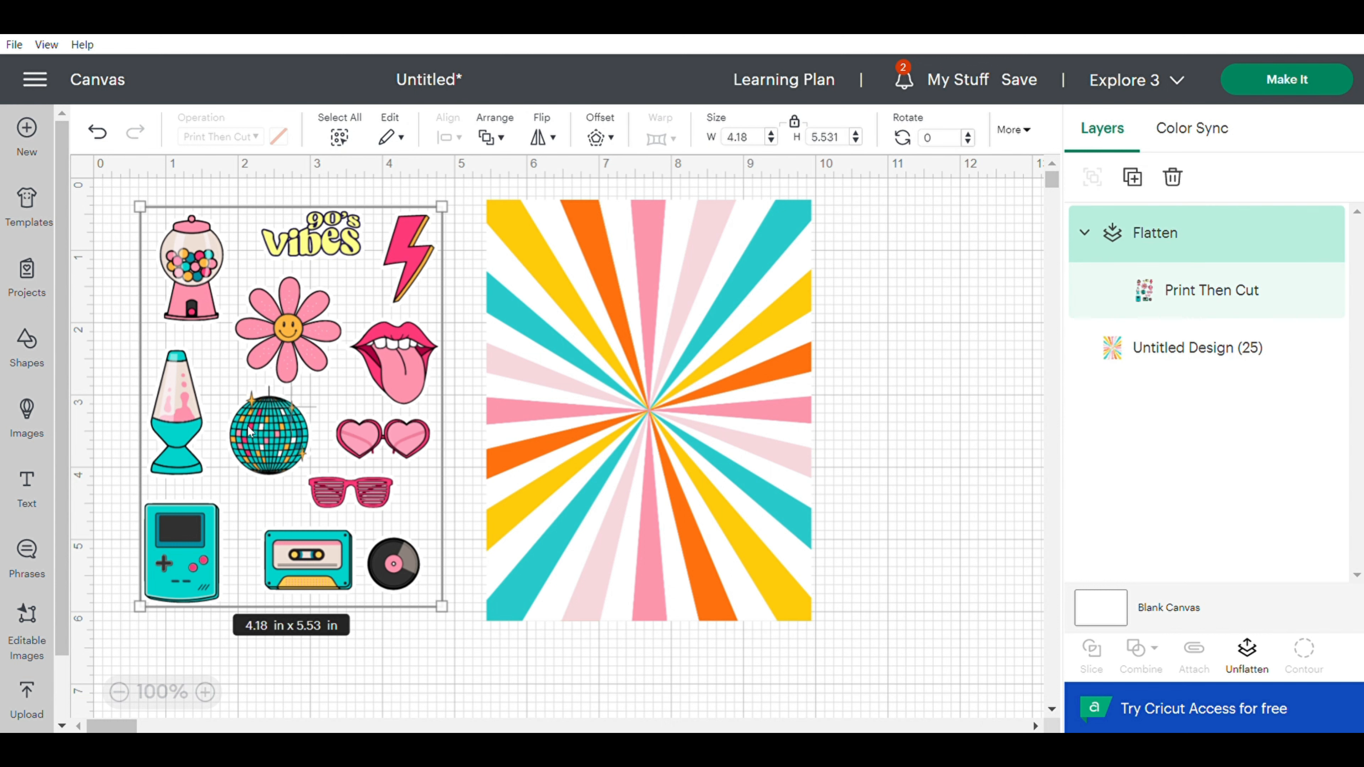
drag(250, 429, 611, 433)
click(949, 528)
Center the flattened stickers and the sunburst on each other and attach them.
key(ctrl+a)
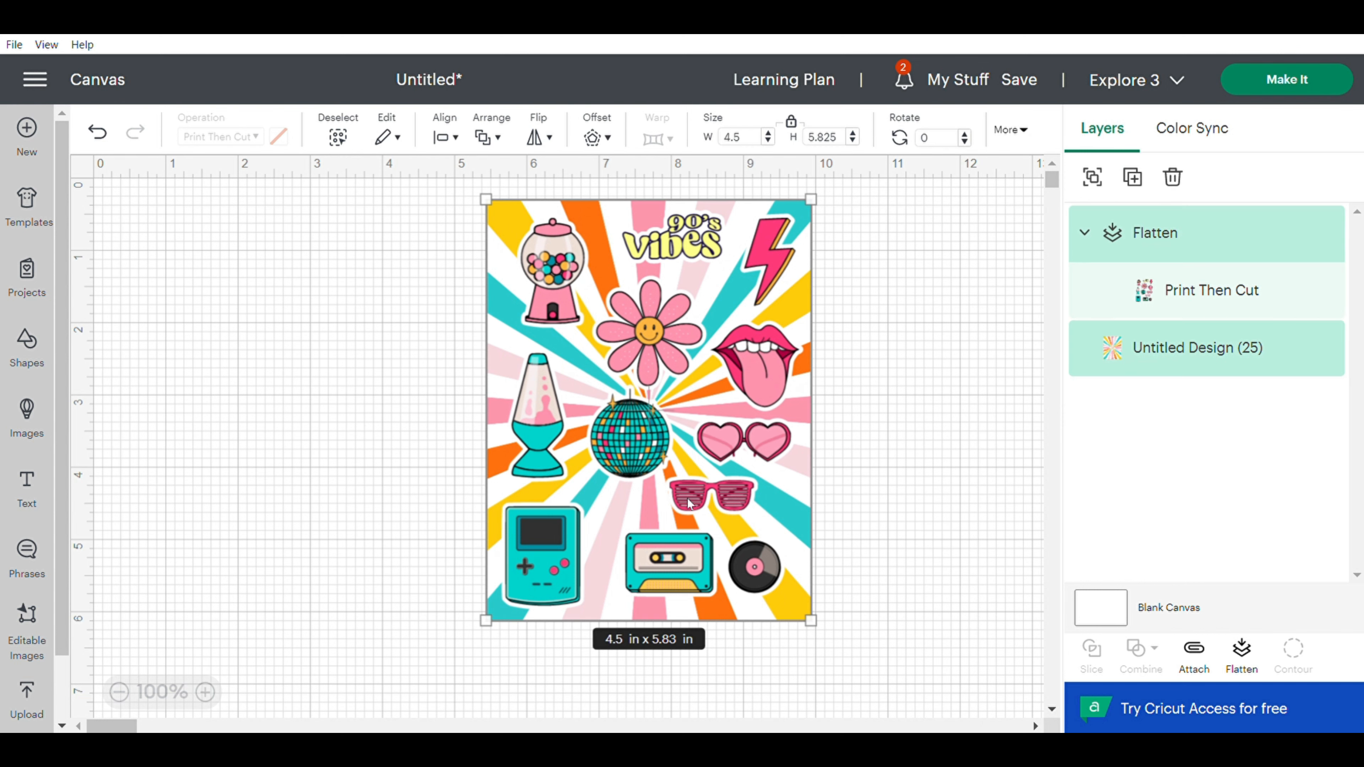
click(446, 138)
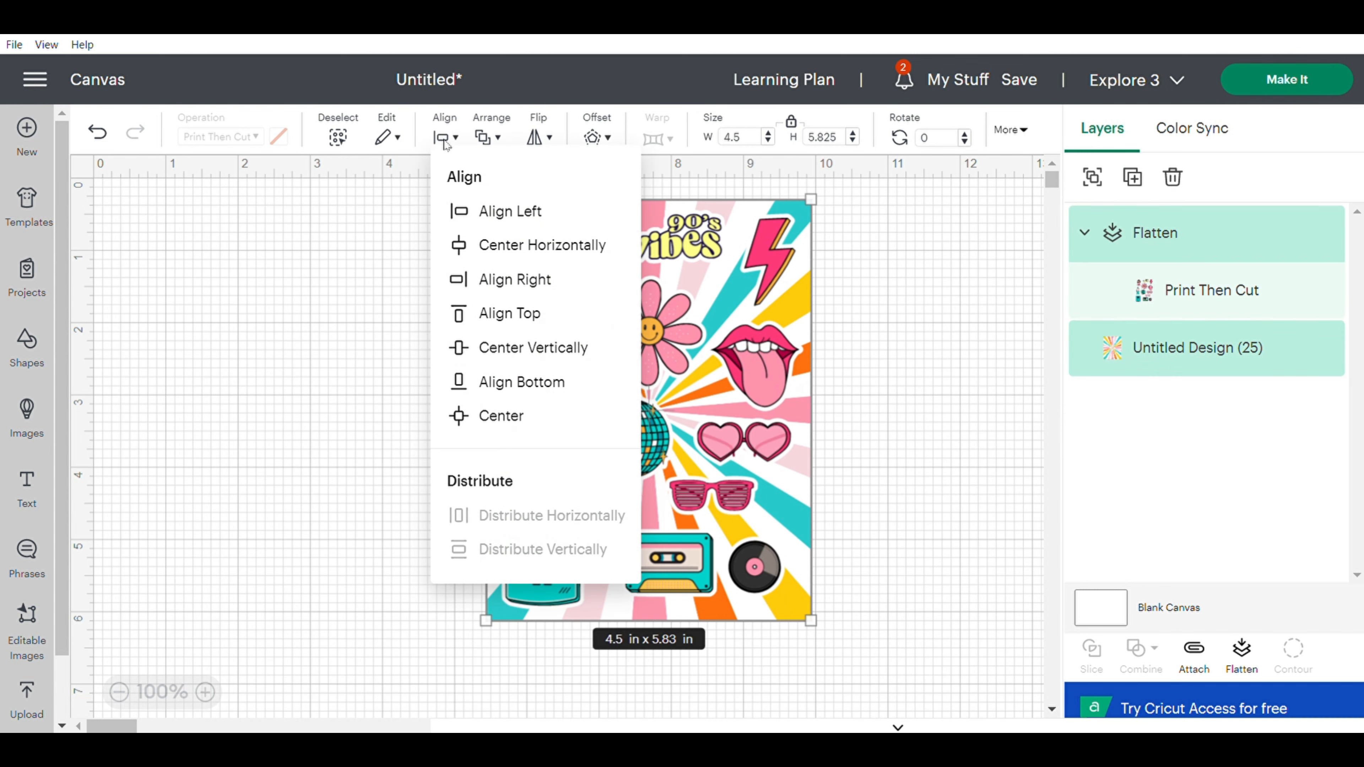
click(461, 416)
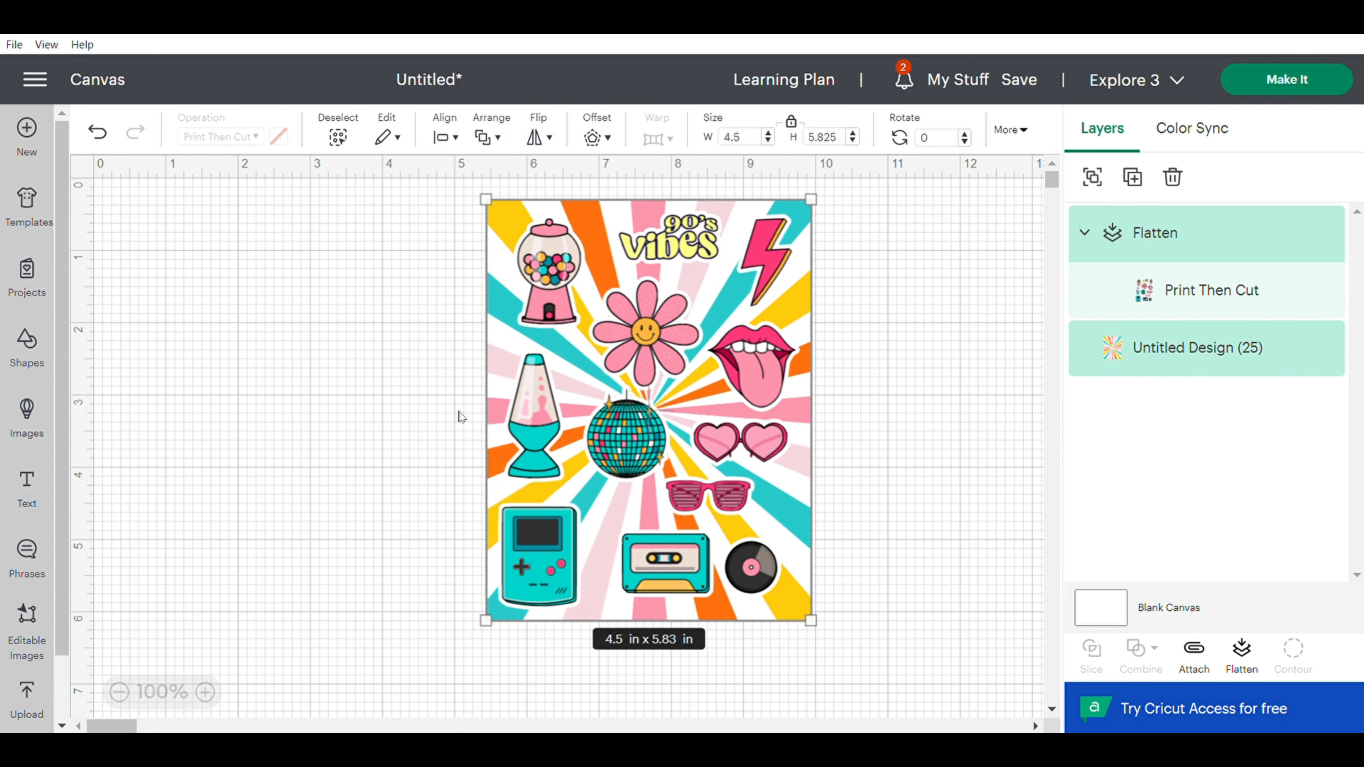
key(ctrl+z)
click(1194, 653)
click(889, 507)
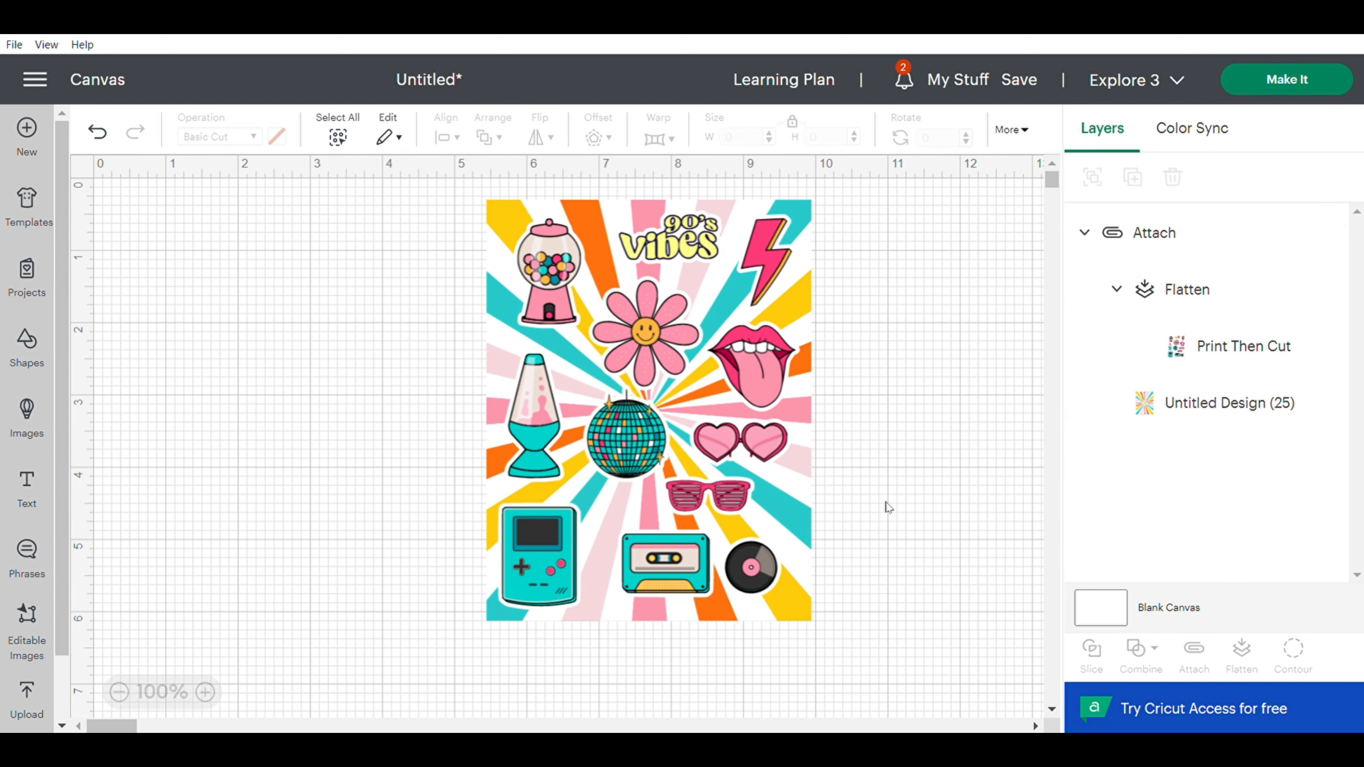
Create a 0 in offset of the sunburst layer within the attached design.
click(806, 220)
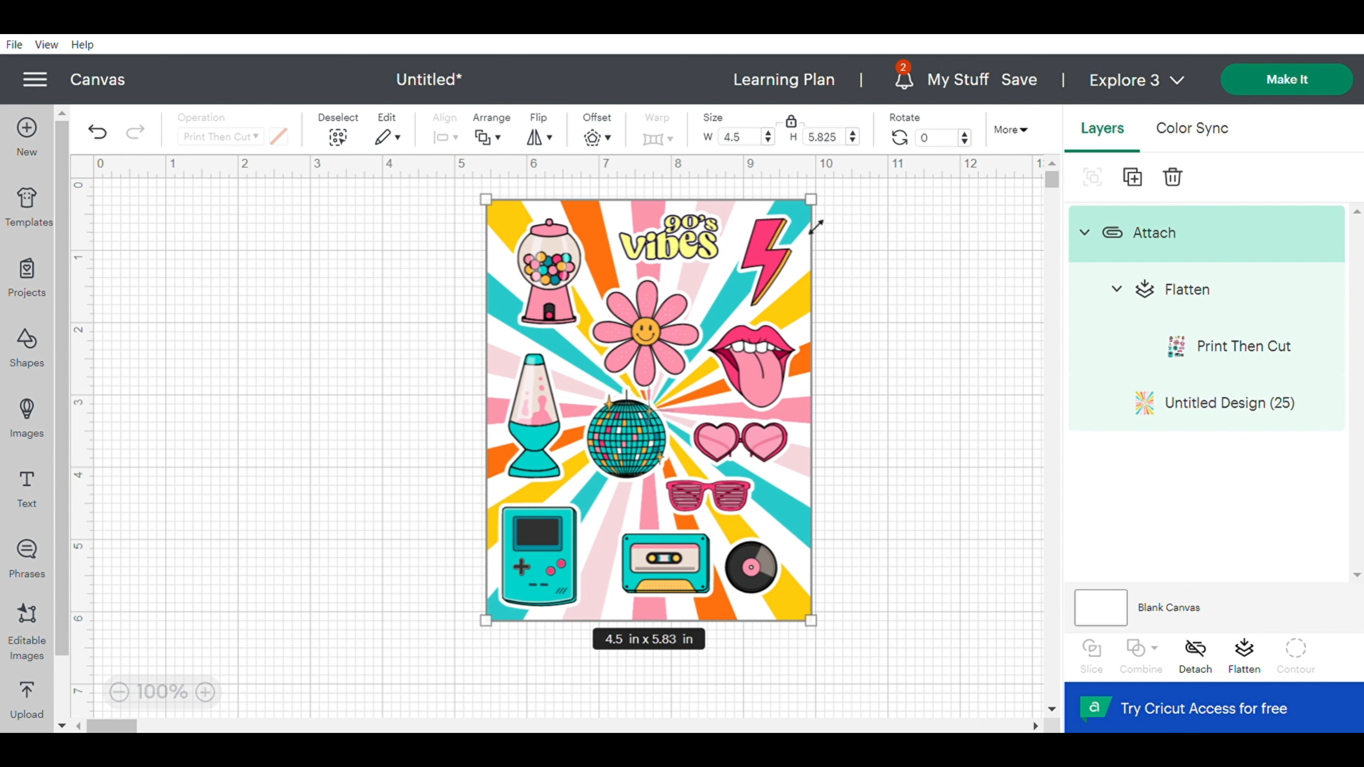
click(1165, 403)
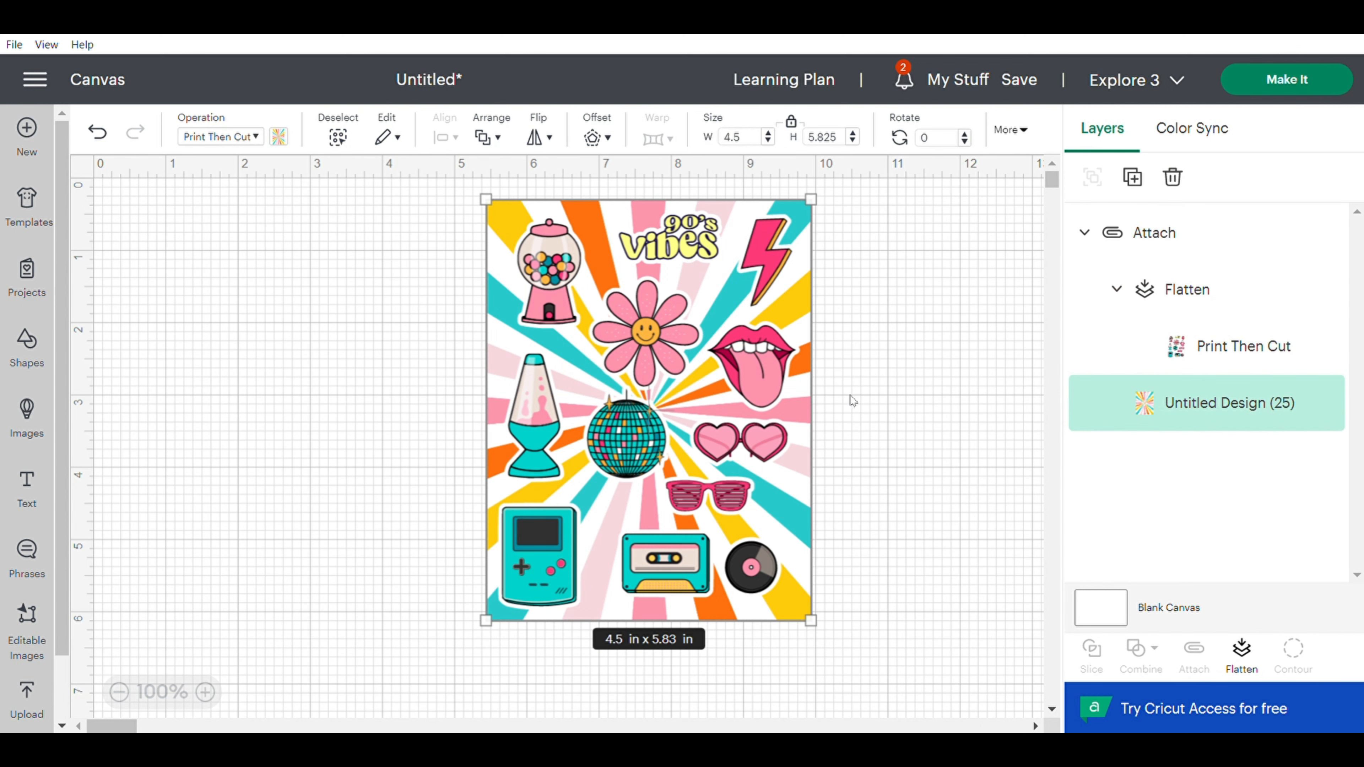
click(593, 137)
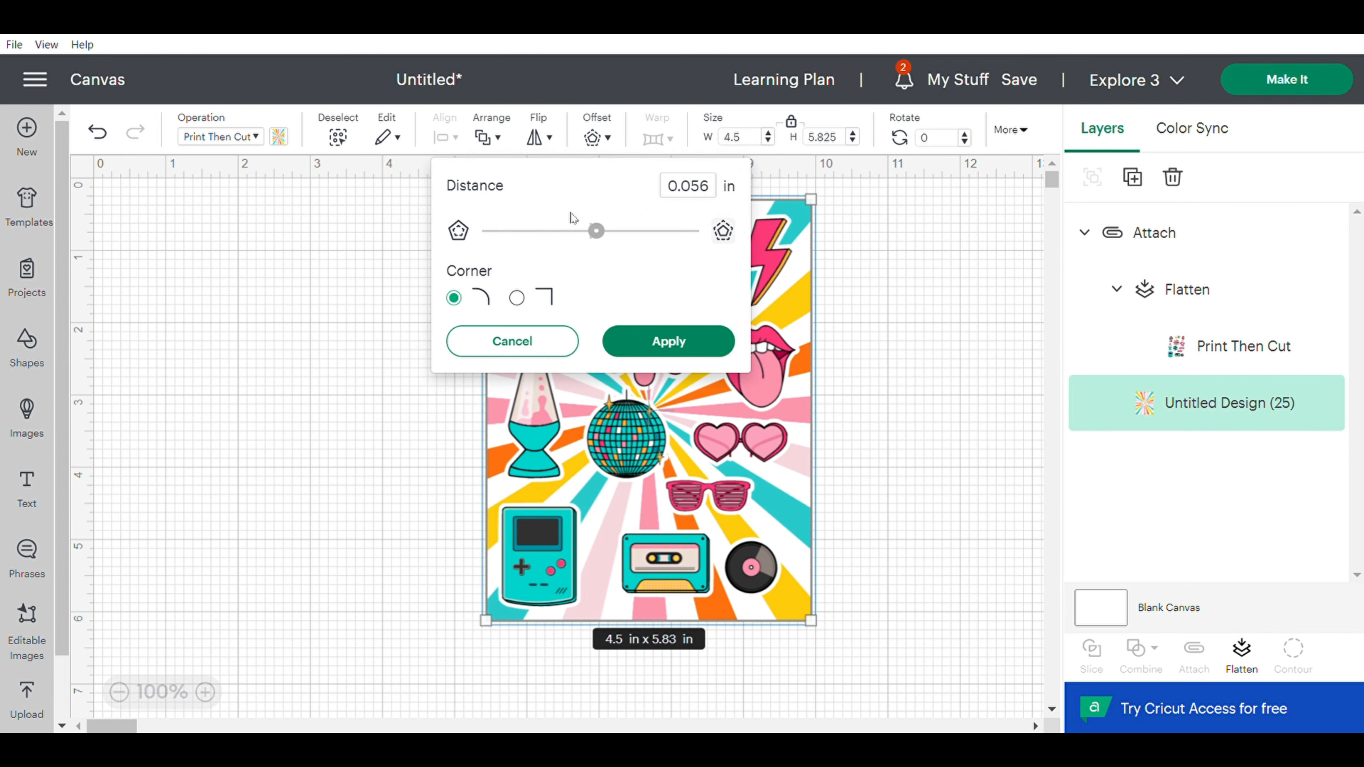
drag(604, 235, 599, 236)
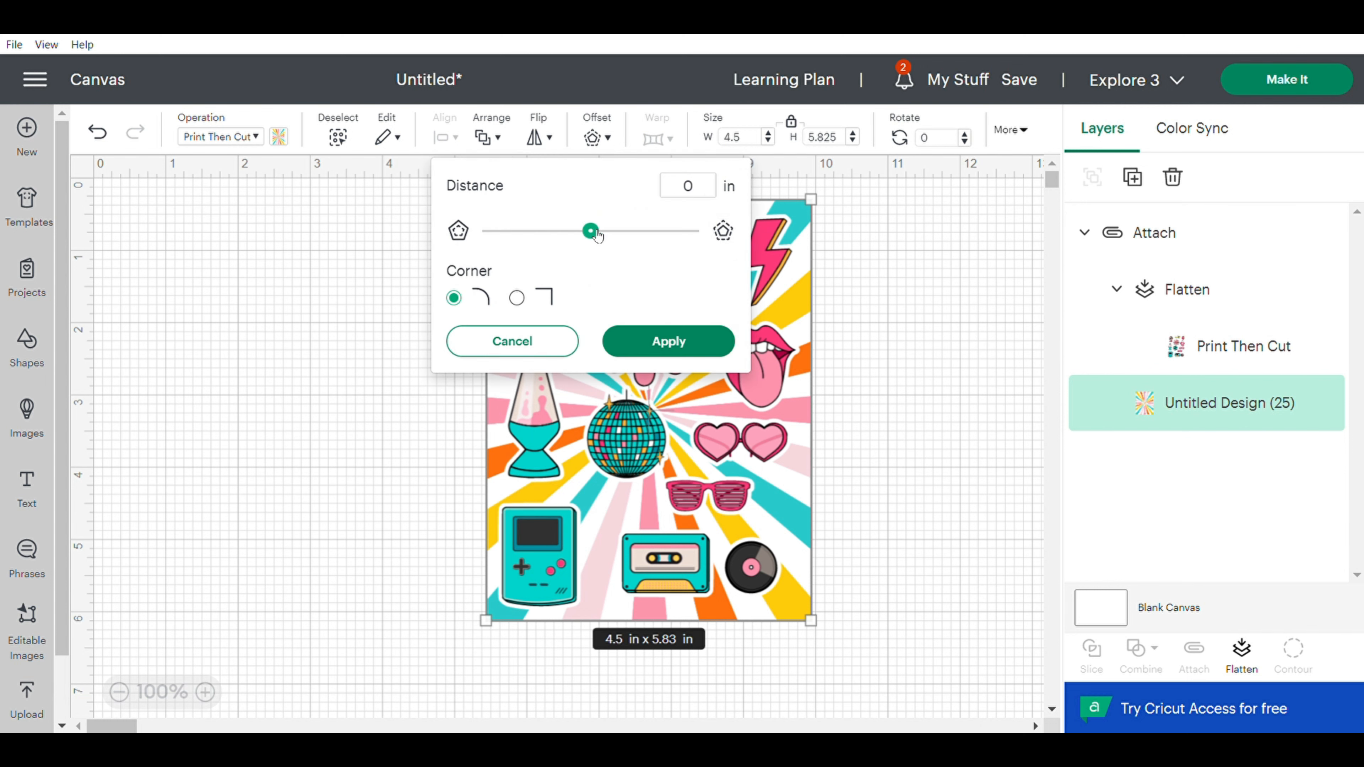
click(694, 341)
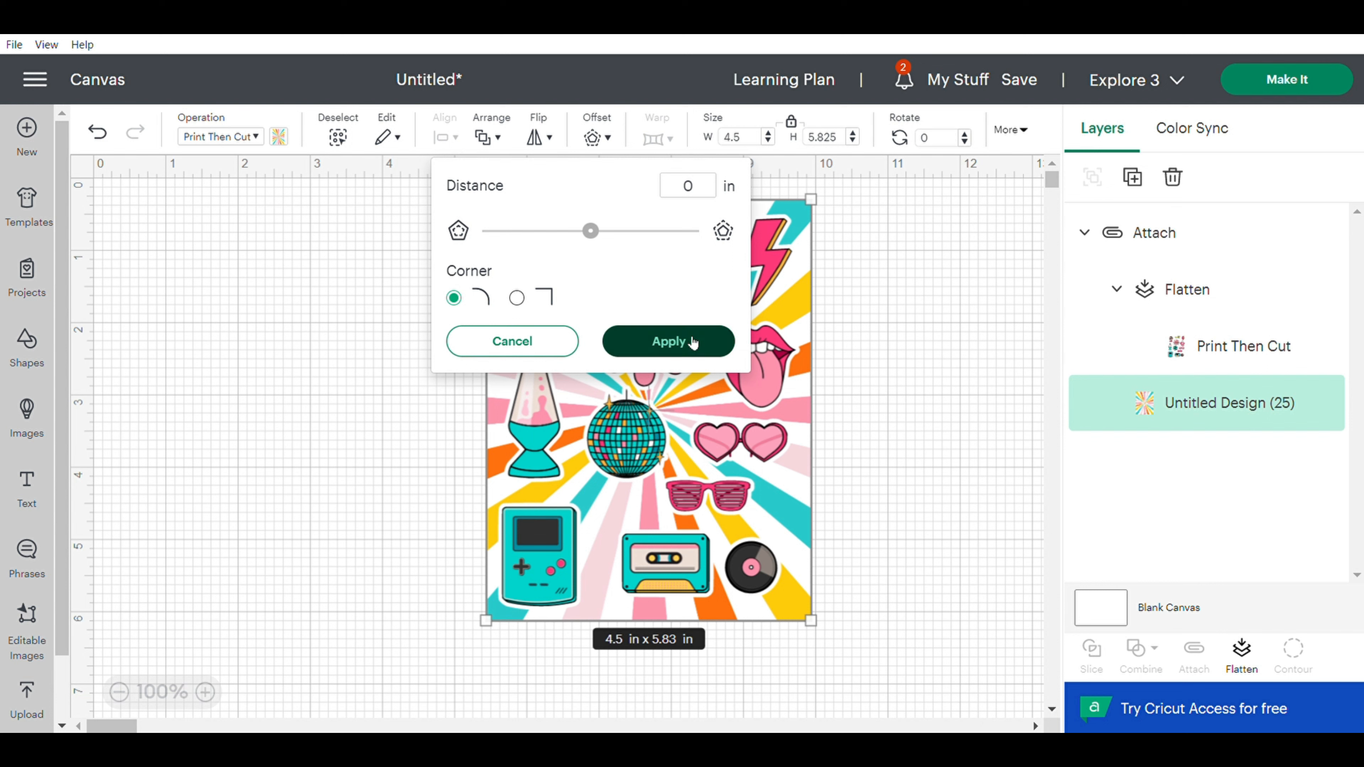
Change the sunburst-sized offset rectangle's colour to white and duplicate it twice.
click(279, 137)
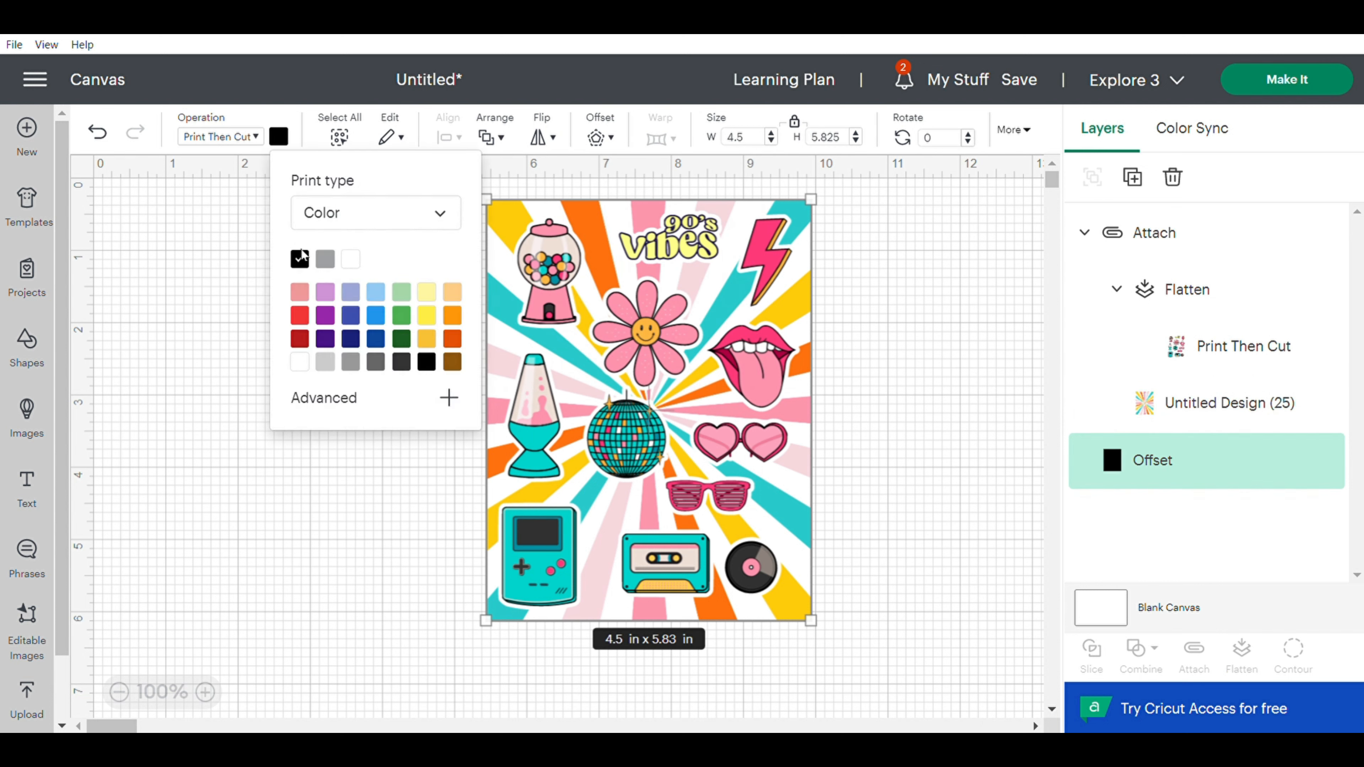
click(300, 363)
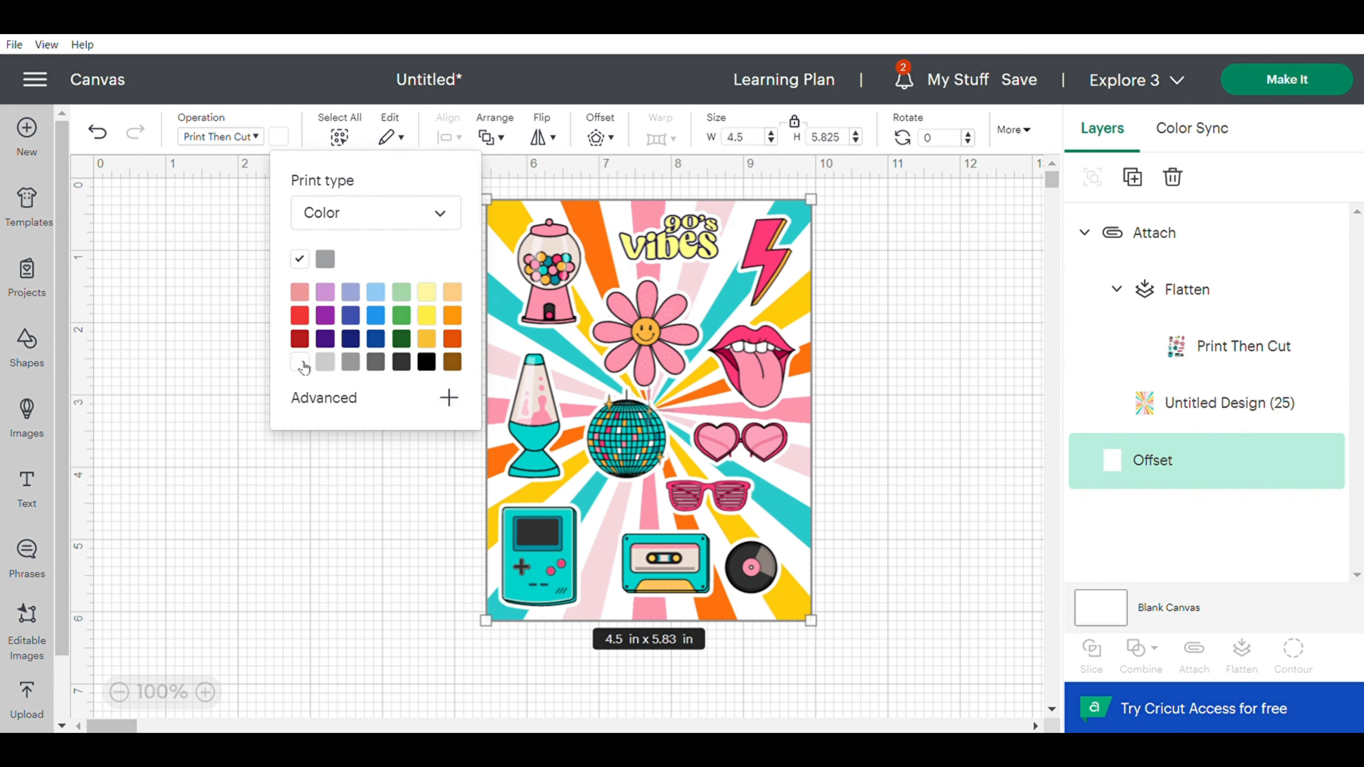
click(1111, 477)
click(1141, 186)
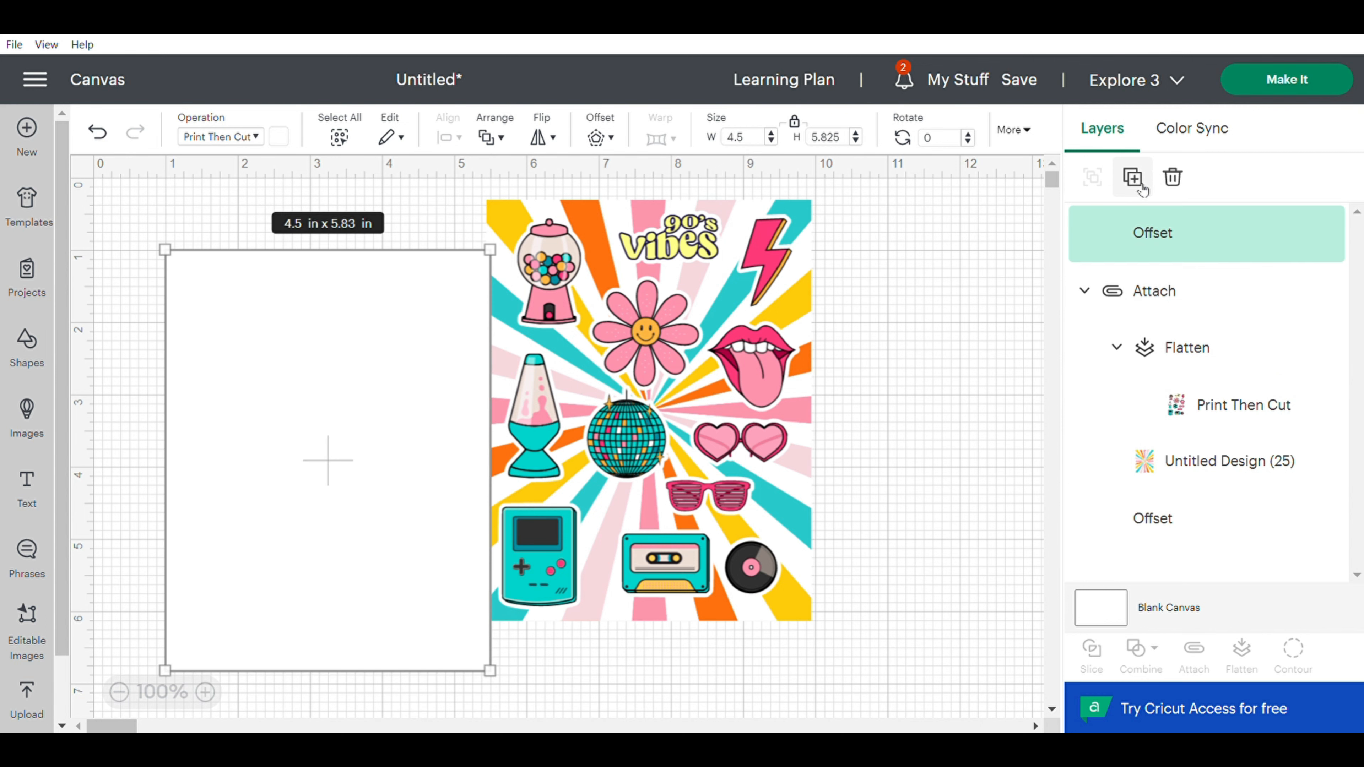
click(1141, 186)
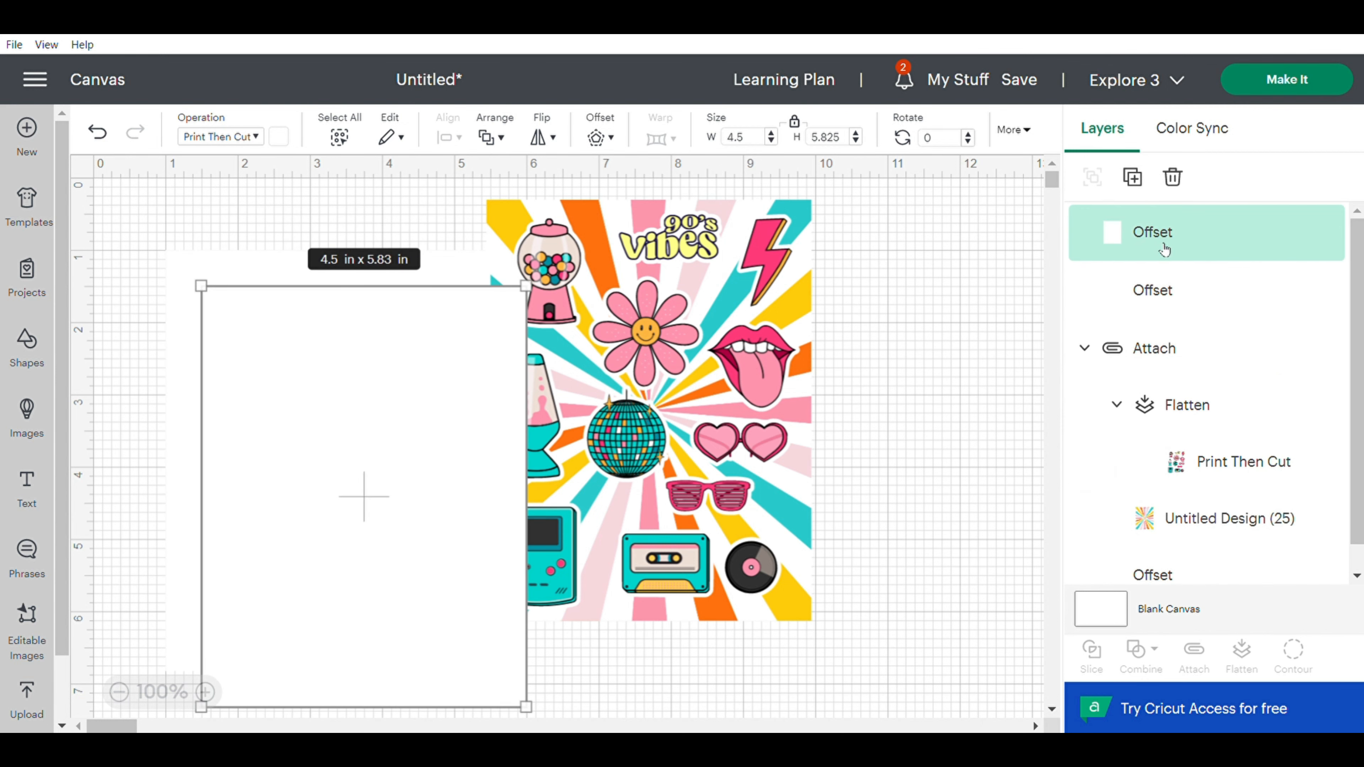
Attach the three white offset rectangles to each other and center them into one stack.
scroll(734, 426, down, 4)
scroll(838, 442, up, 4)
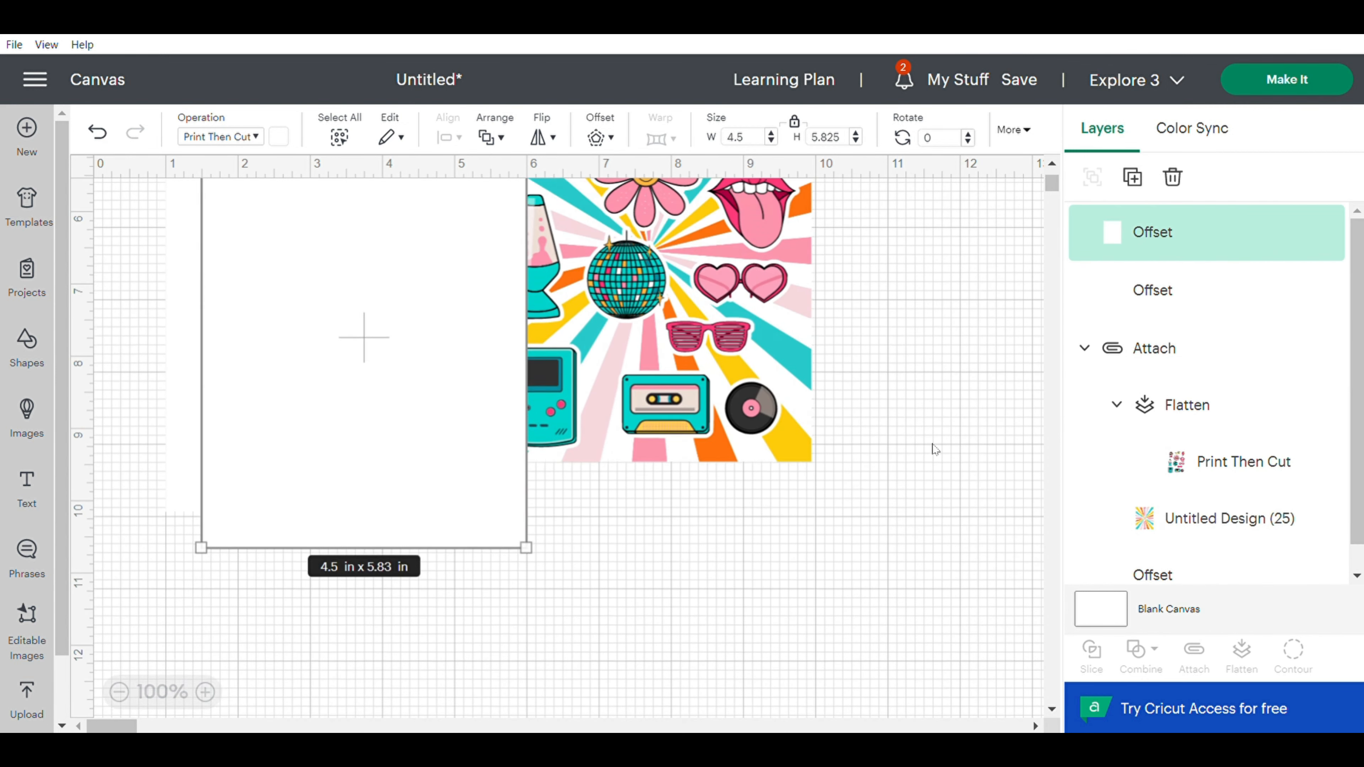
shift+click(1176, 285)
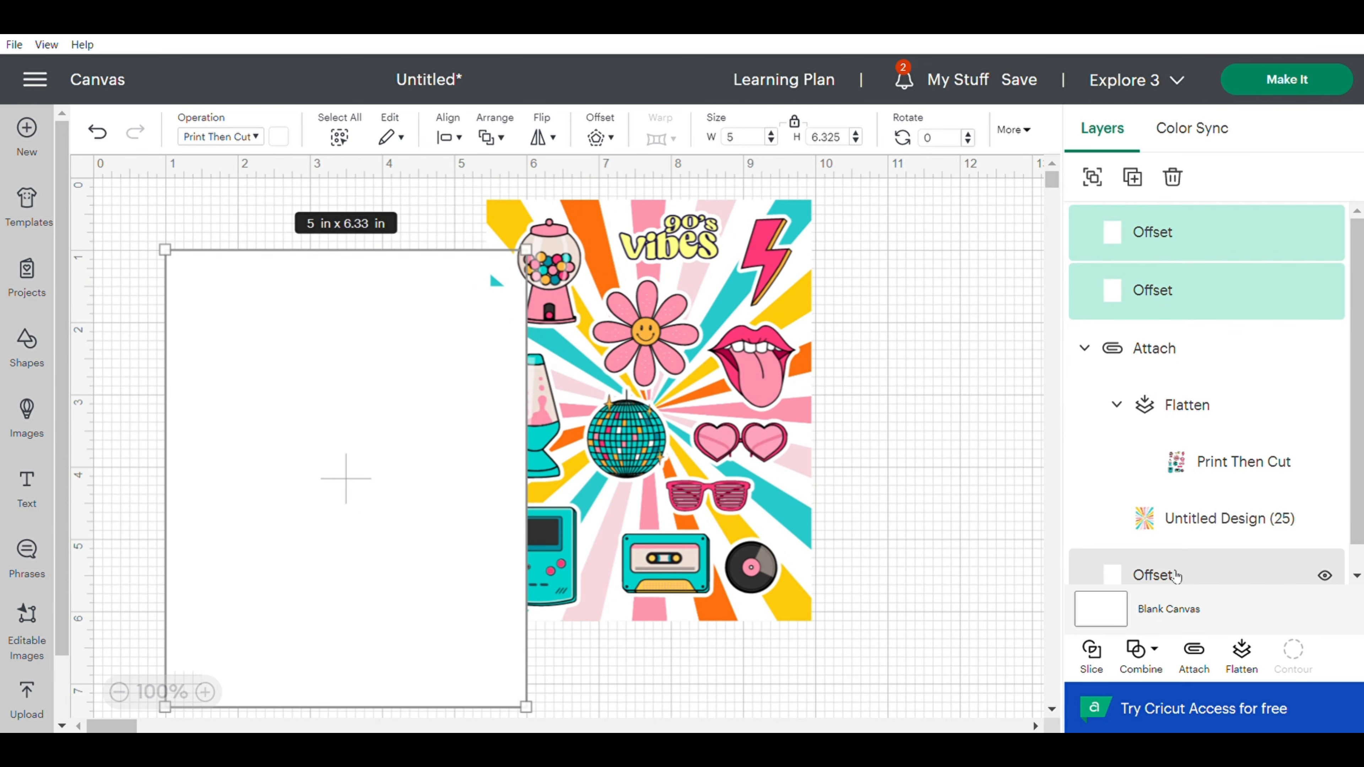
shift+click(1160, 574)
click(1194, 653)
click(448, 138)
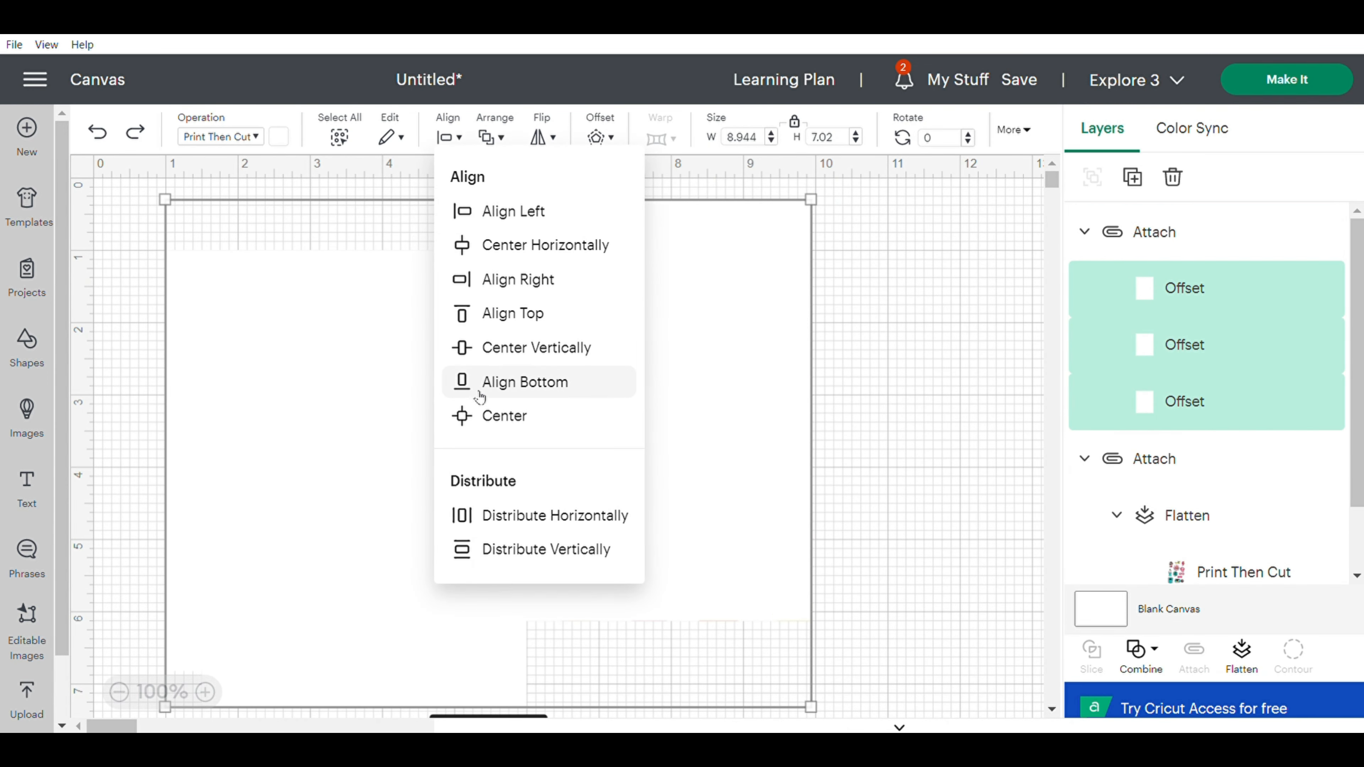
click(475, 417)
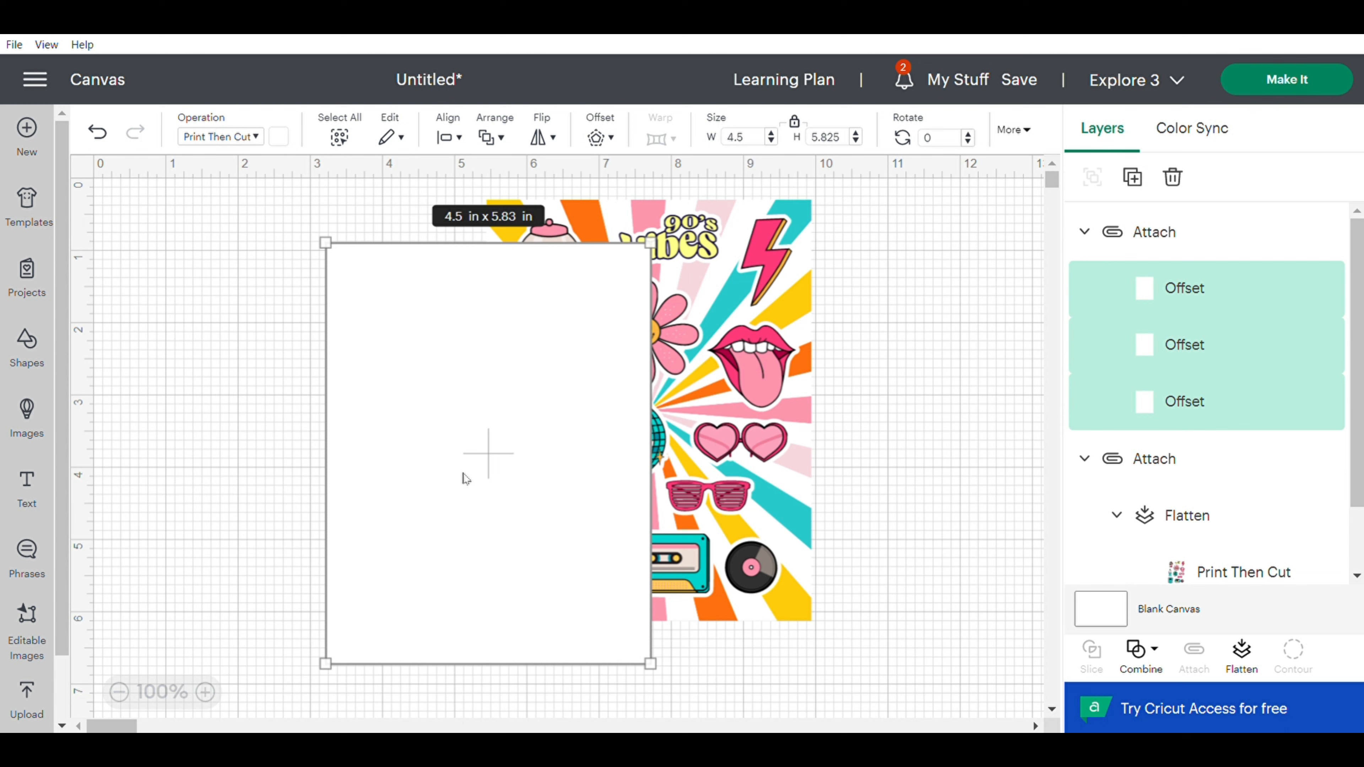
click(97, 132)
Move the attached white rectangles over the sunburst design and send them to the back.
click(536, 511)
drag(515, 530, 671, 487)
right_click(687, 478)
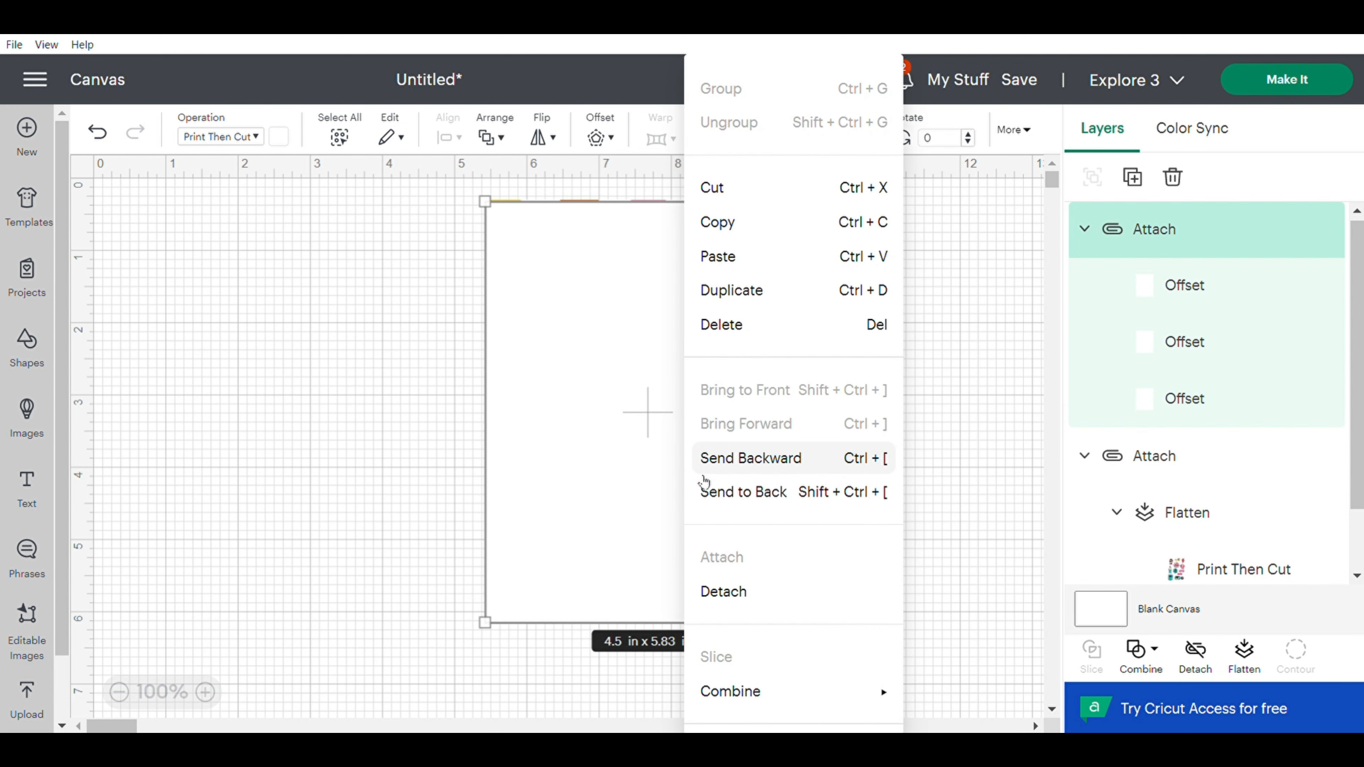
click(705, 491)
Center the sunburst layer and the three white offset rectangles on each other.
click(1249, 329)
shift+click(1209, 444)
shift+click(1206, 491)
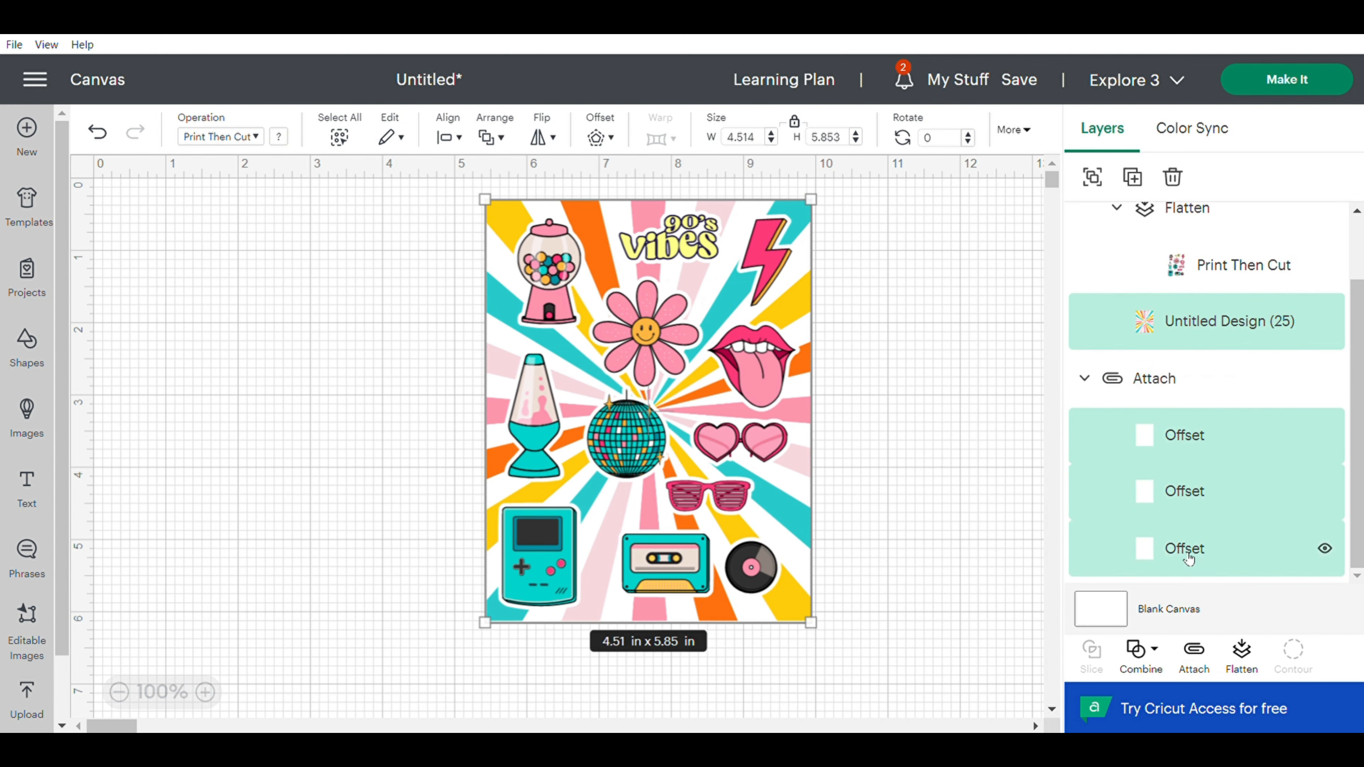
click(458, 141)
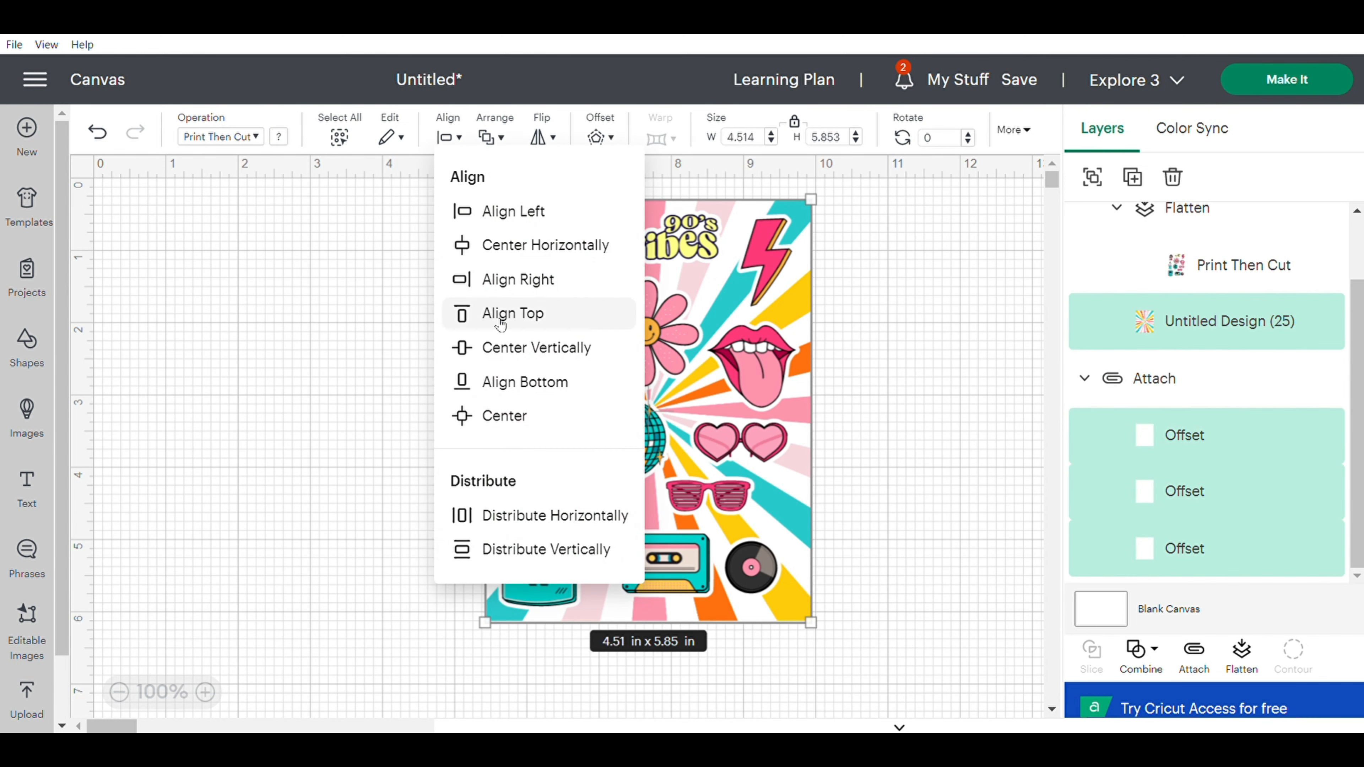
click(497, 416)
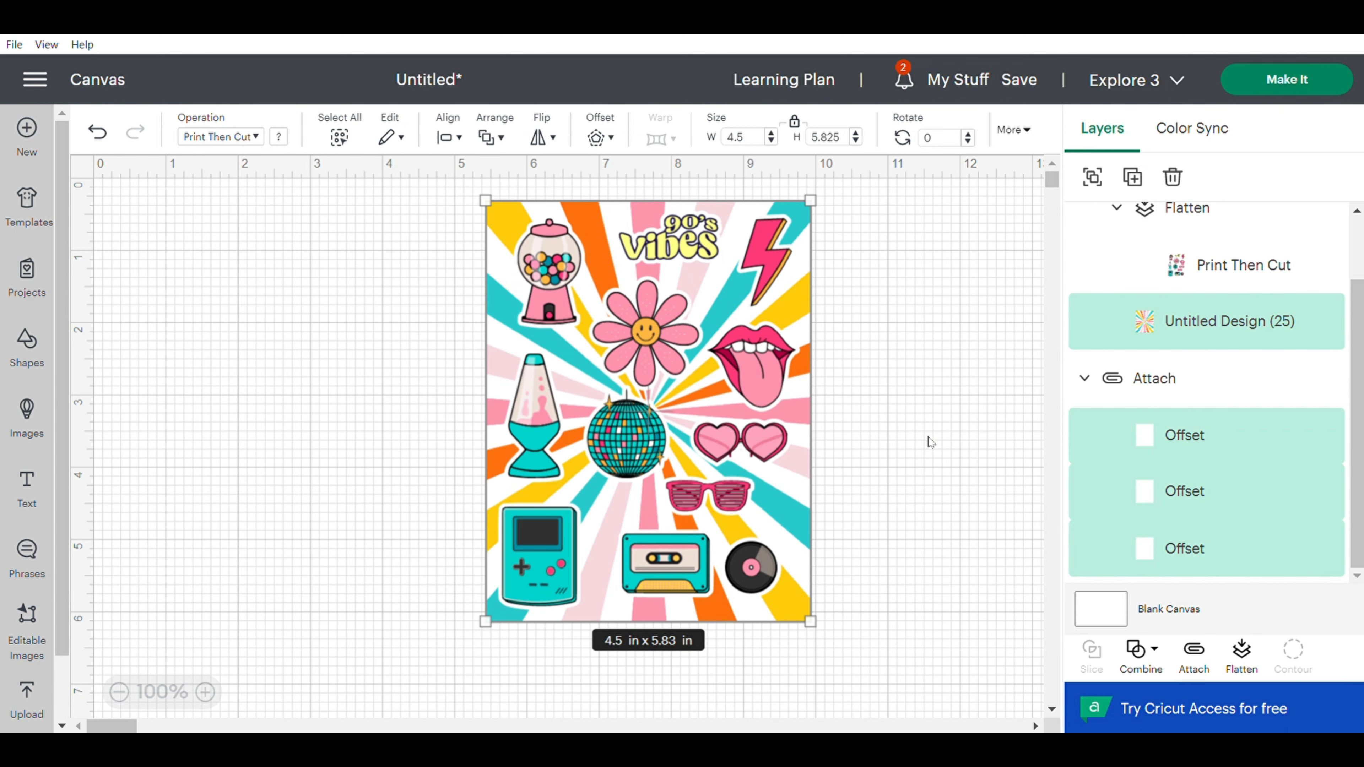
click(918, 445)
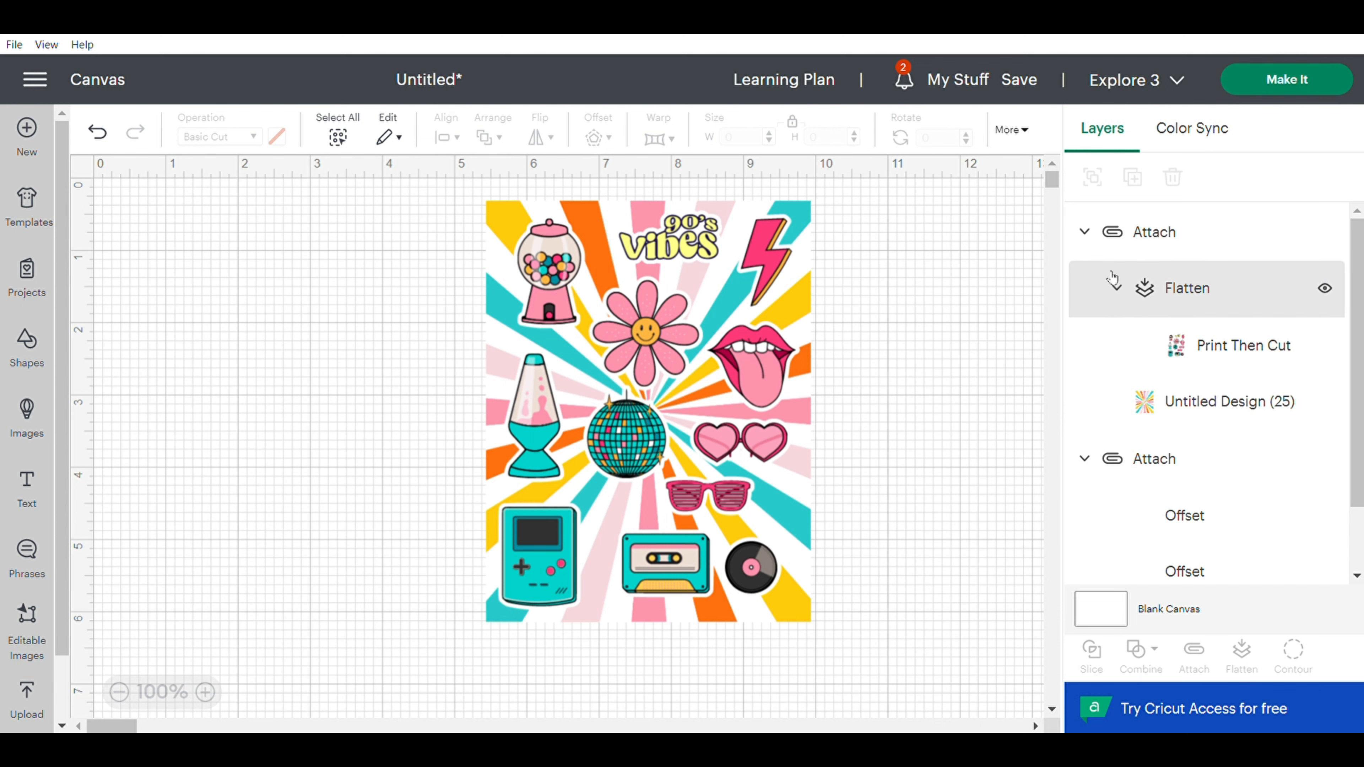
Attach the sticker-and-sunburst group to the group of white offset rectangles.
click(1117, 236)
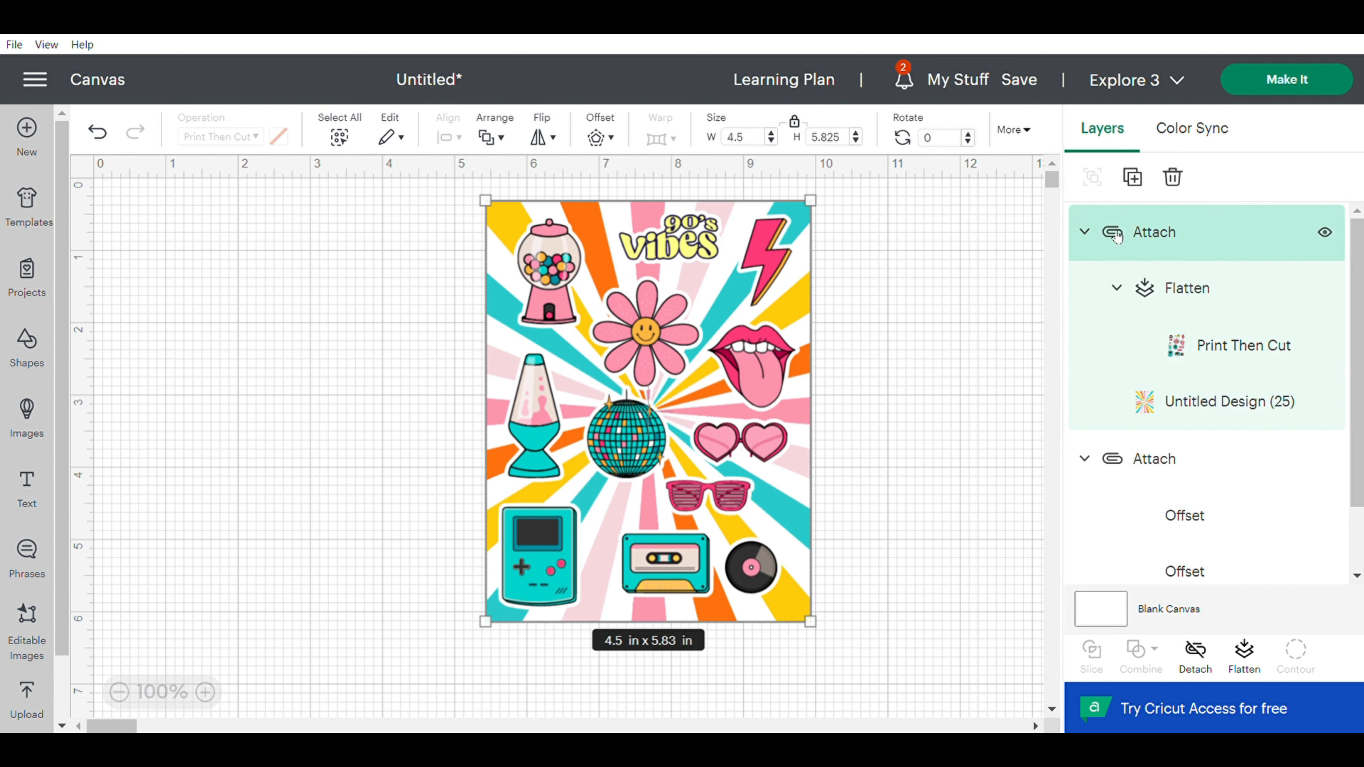
shift+click(1115, 472)
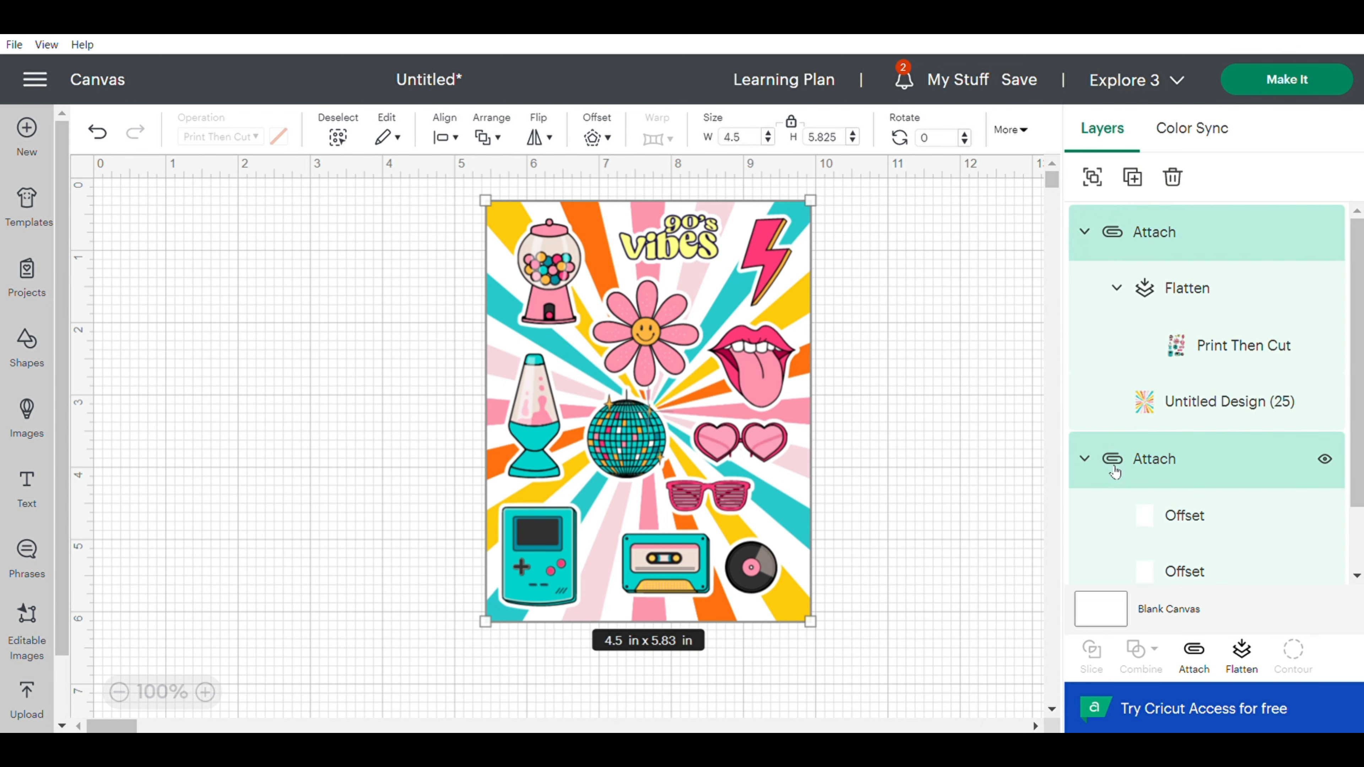
click(1195, 652)
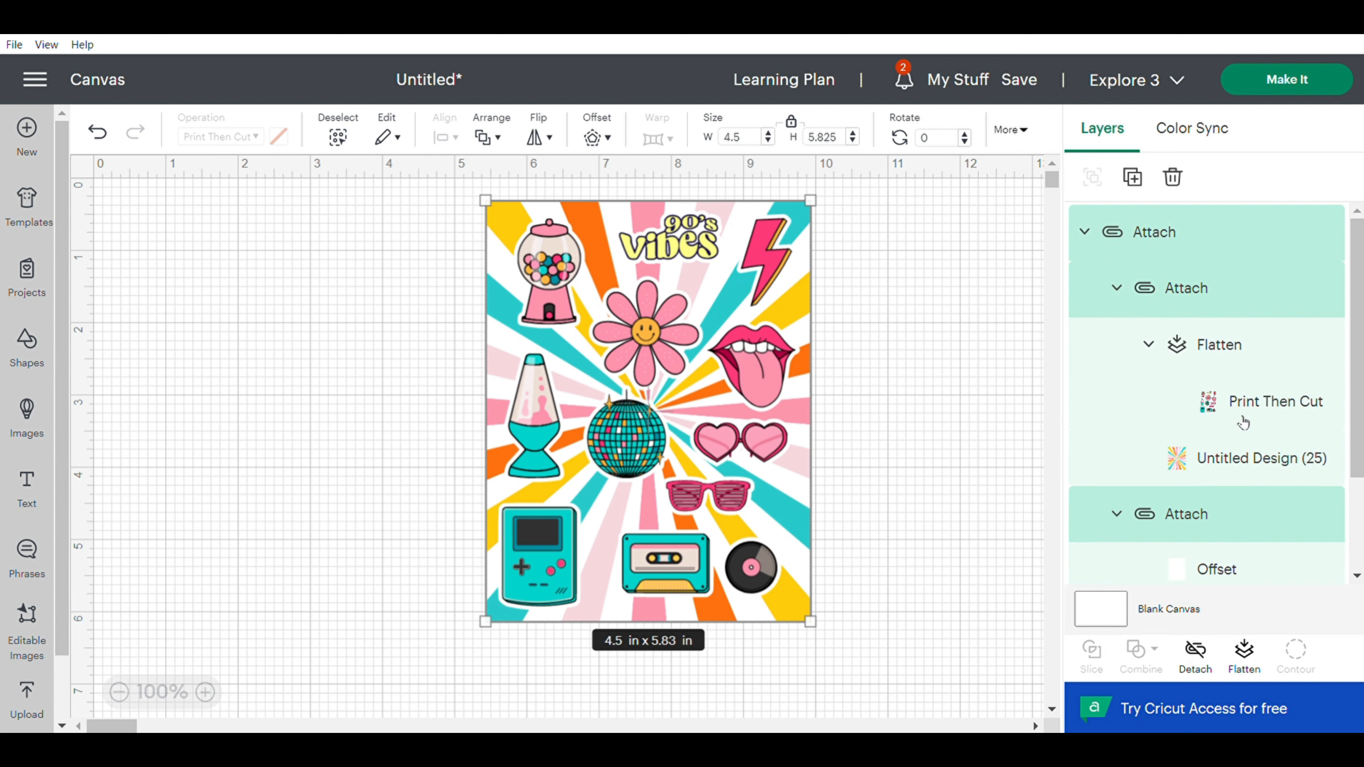
scroll(1240, 445, down, 3)
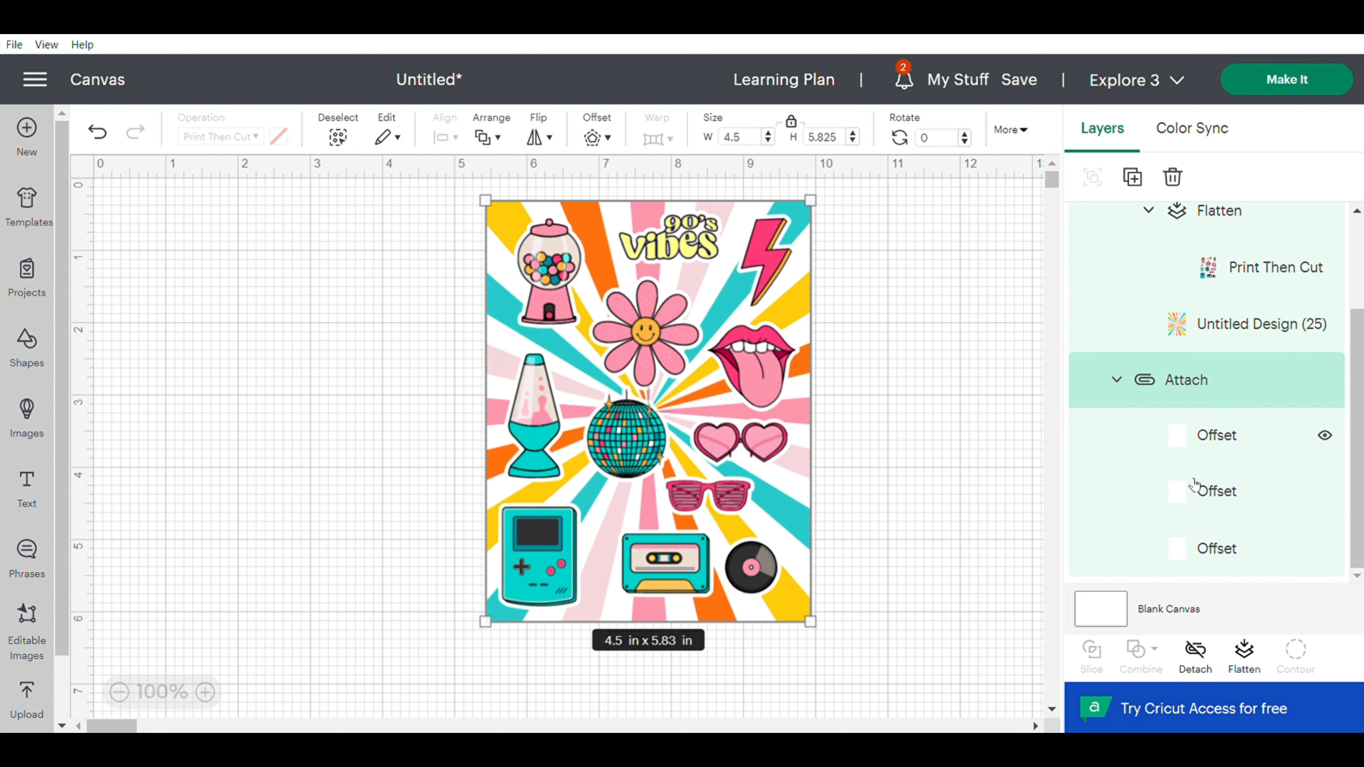
click(935, 461)
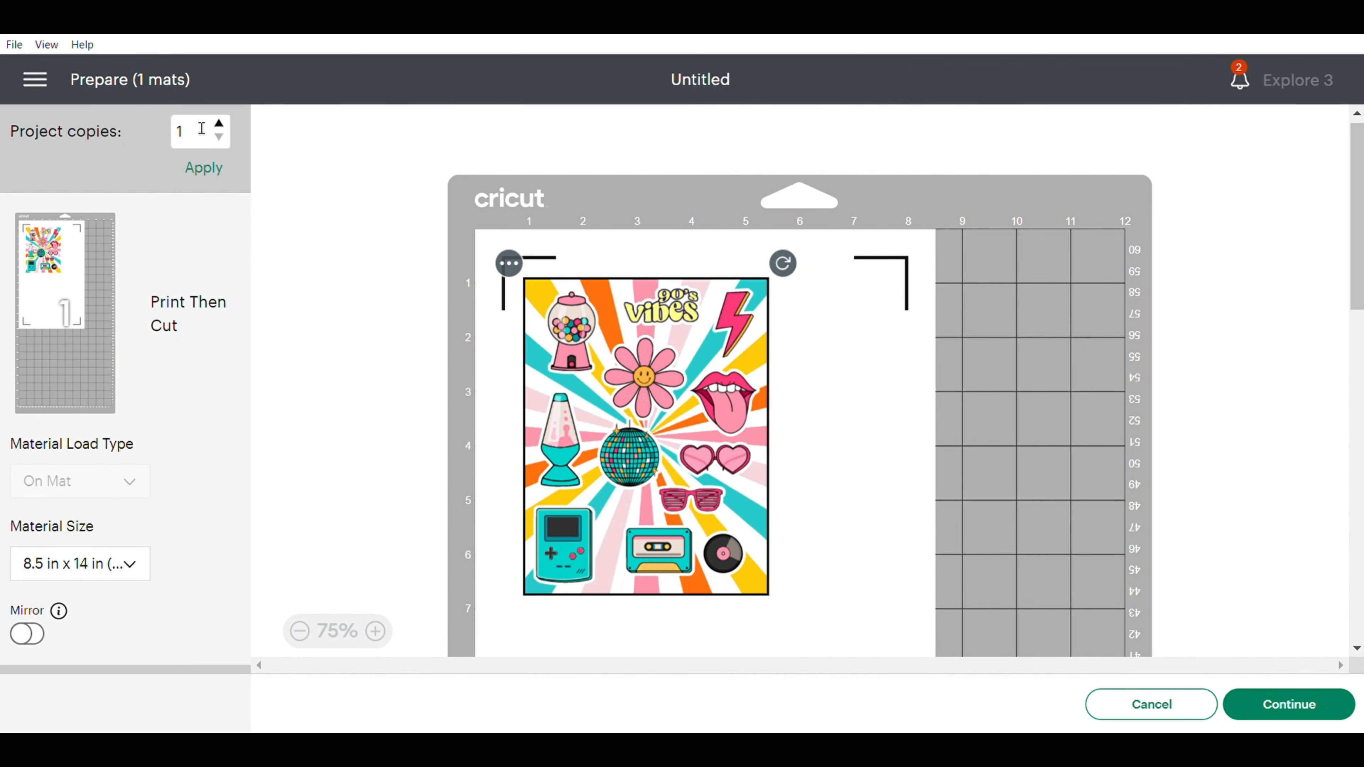
Prepare the mats with 2 project copies and a material size of 8.5 in x 11 in.
click(204, 168)
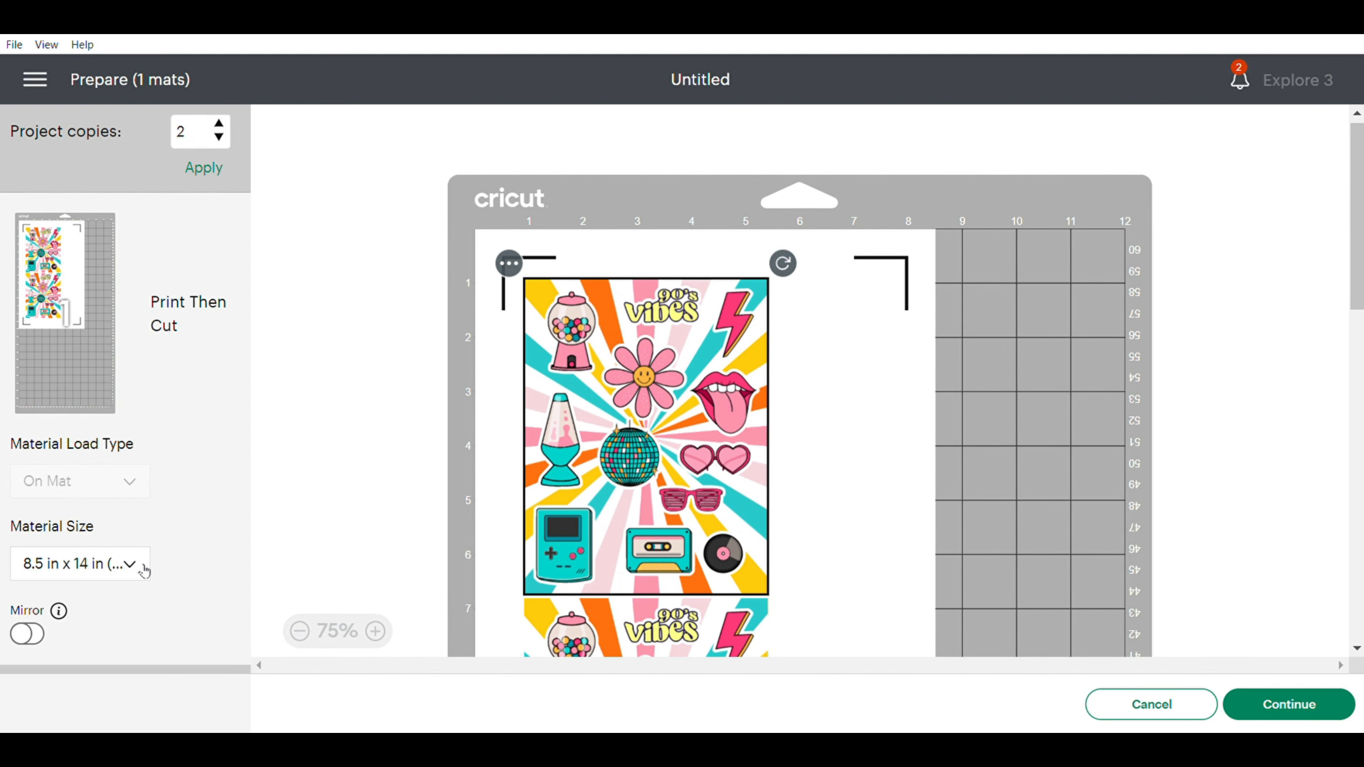
click(143, 571)
click(134, 636)
Rotate the design on the first mat a quarter turn counterclockwise and place it at the upper end of the printable area.
drag(782, 263, 547, 315)
drag(763, 463, 759, 432)
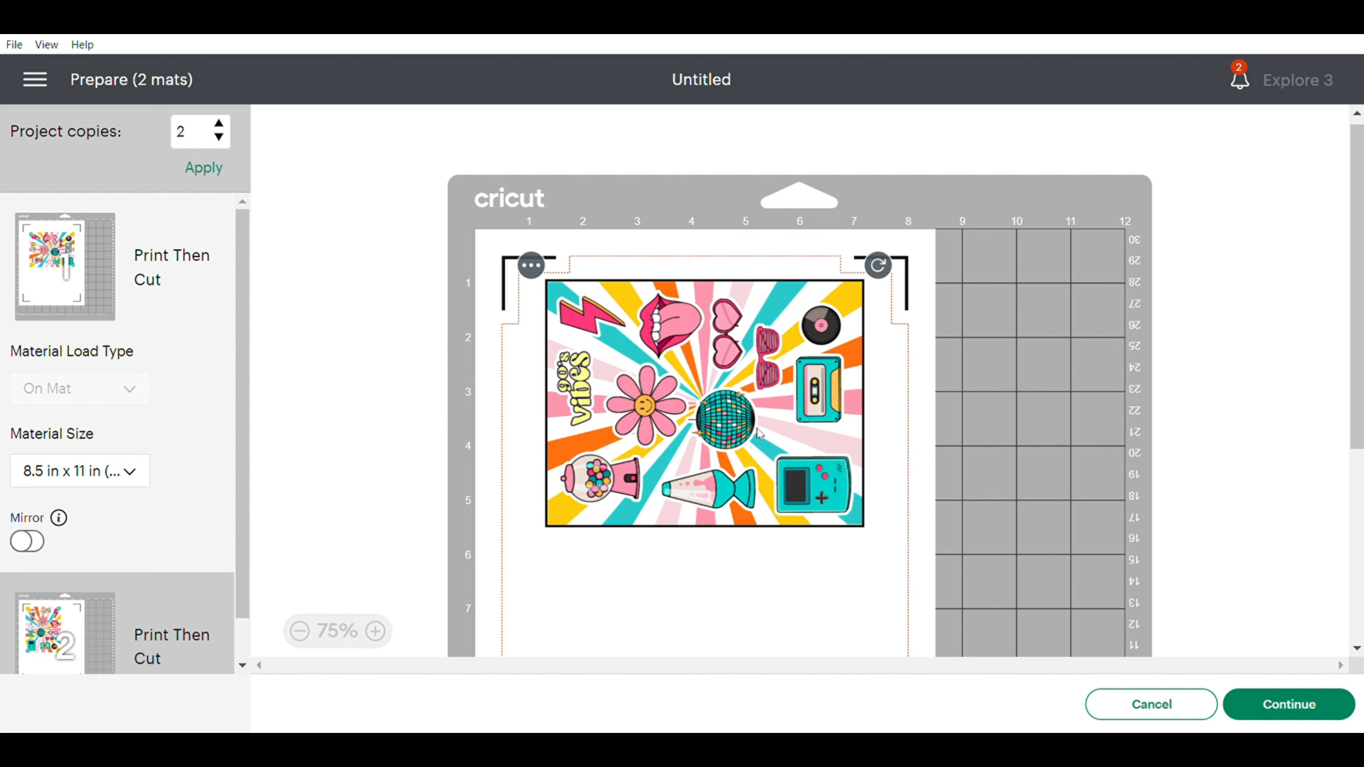
Move the second mat's copy of the design onto the first mat.
scroll(759, 433, down, 5)
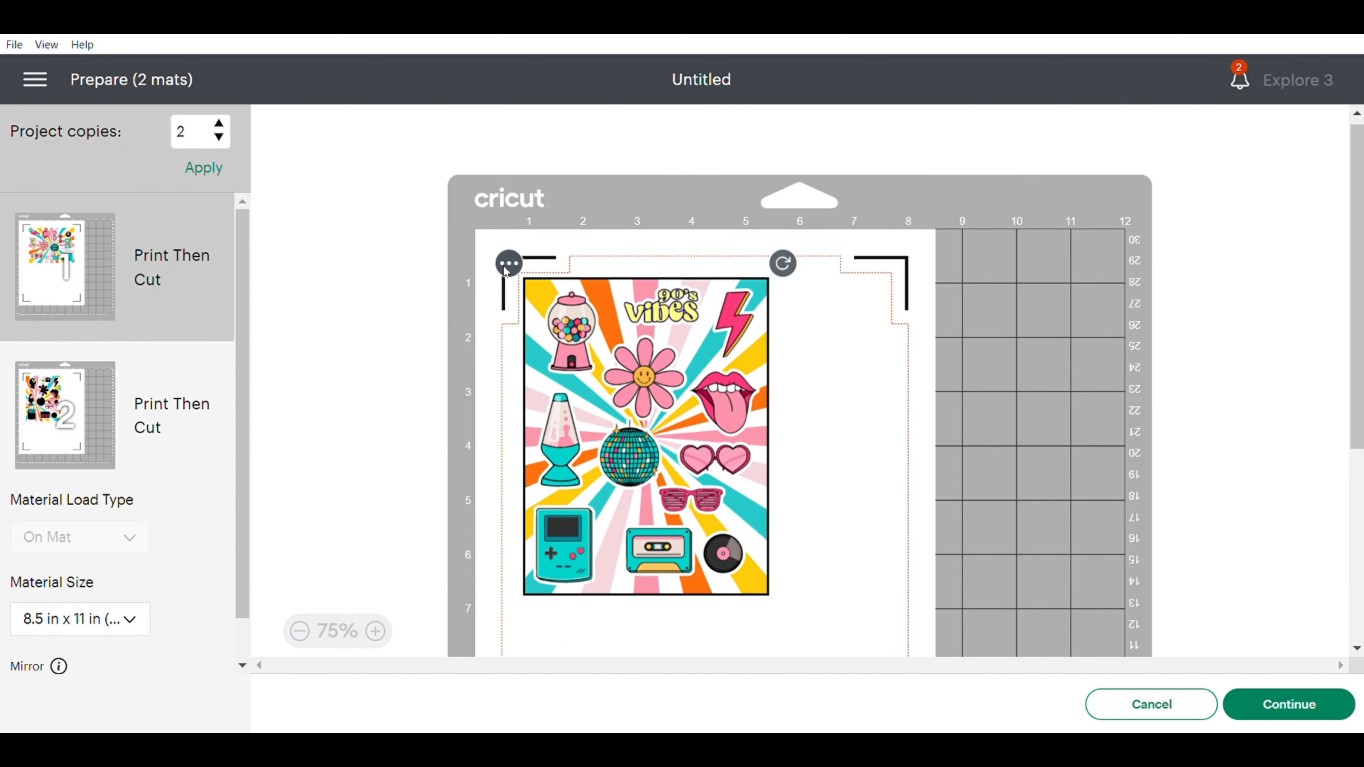
click(505, 263)
click(502, 302)
click(418, 271)
click(1069, 429)
Rotate the second copy a quarter turn counterclockwise and place it directly below the first copy, inside the printable area.
scroll(880, 496, up, 5)
drag(693, 436, 762, 505)
drag(852, 307, 594, 382)
scroll(726, 411, down, 2)
drag(727, 411, 728, 567)
scroll(764, 485, down, 2)
drag(764, 485, 763, 471)
scroll(755, 490, up, 2)
click(748, 350)
click(927, 500)
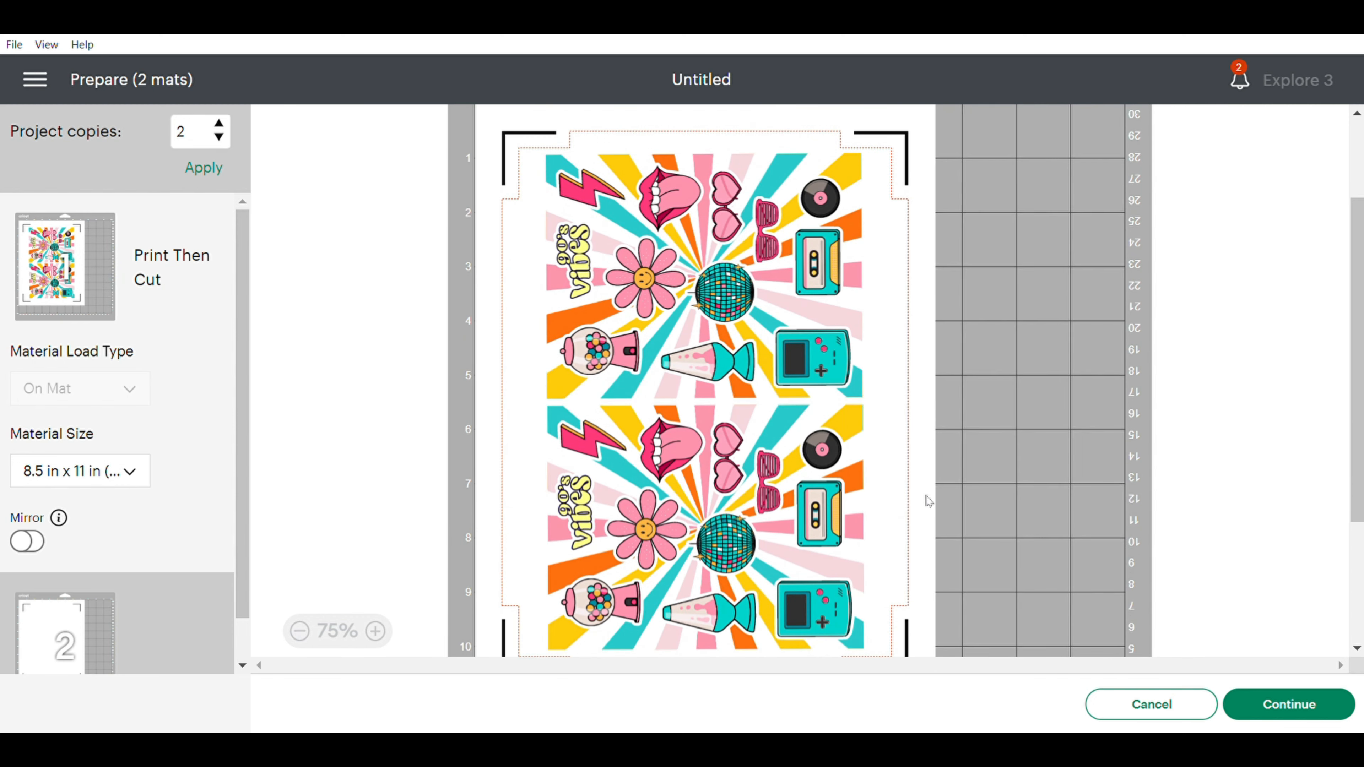
Continue to the make stage and print the sheet with Add Bleed off and Use System Dialog on.
scroll(928, 500, up, 3)
click(1299, 715)
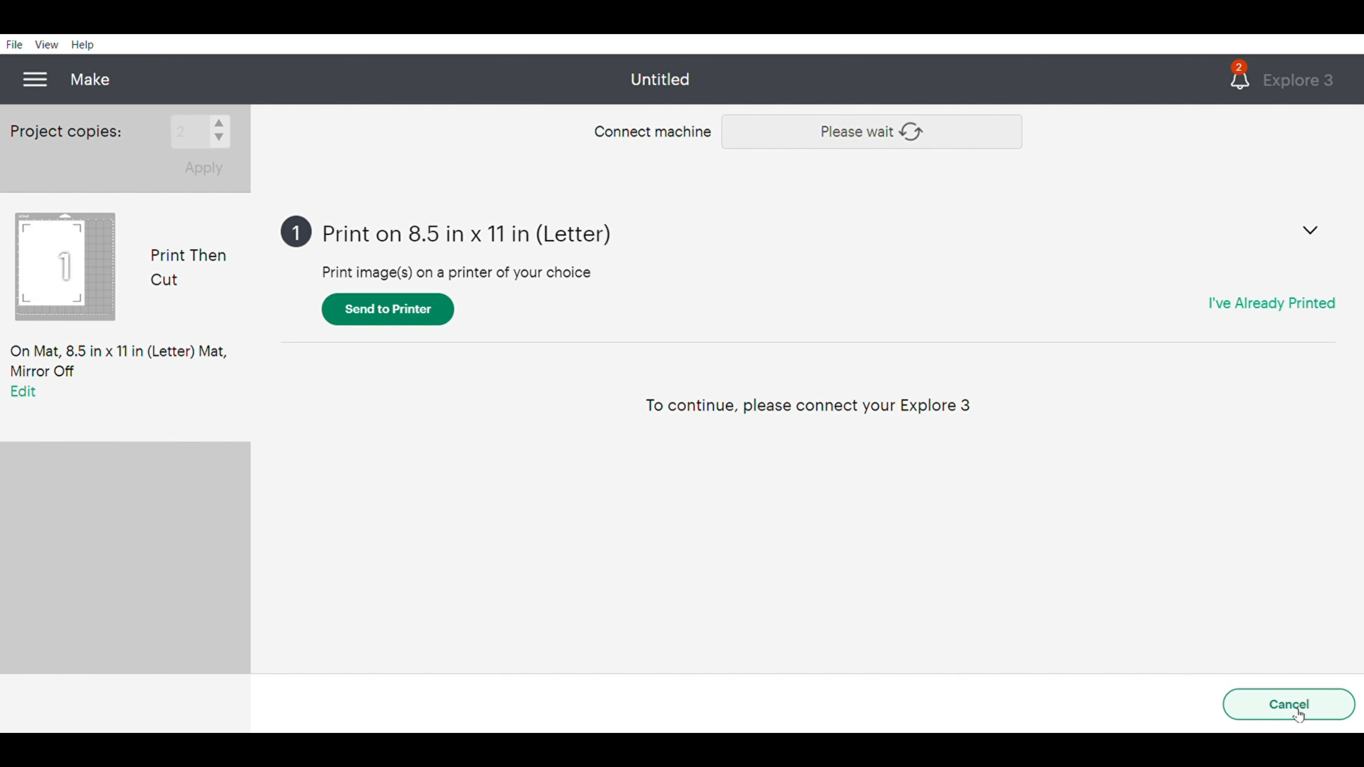
mouse_move(65, 279)
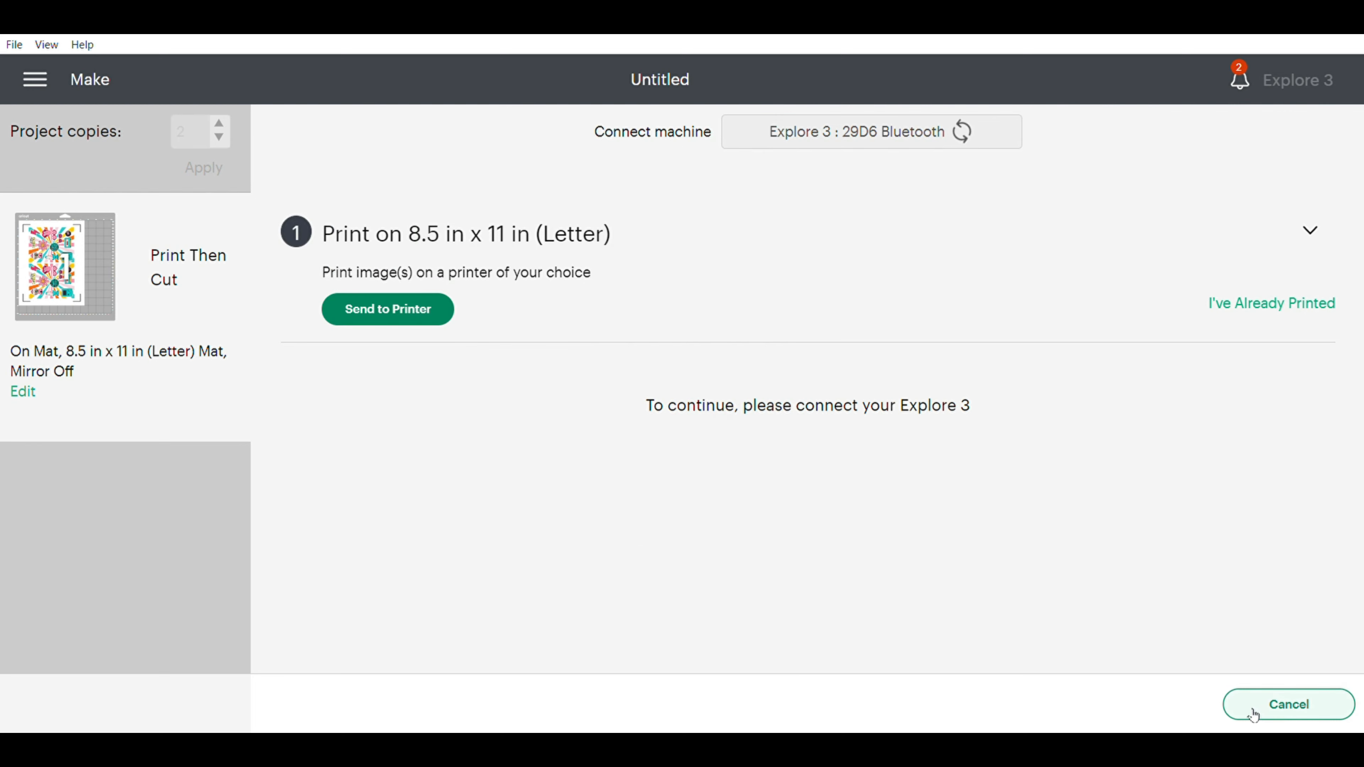
click(419, 309)
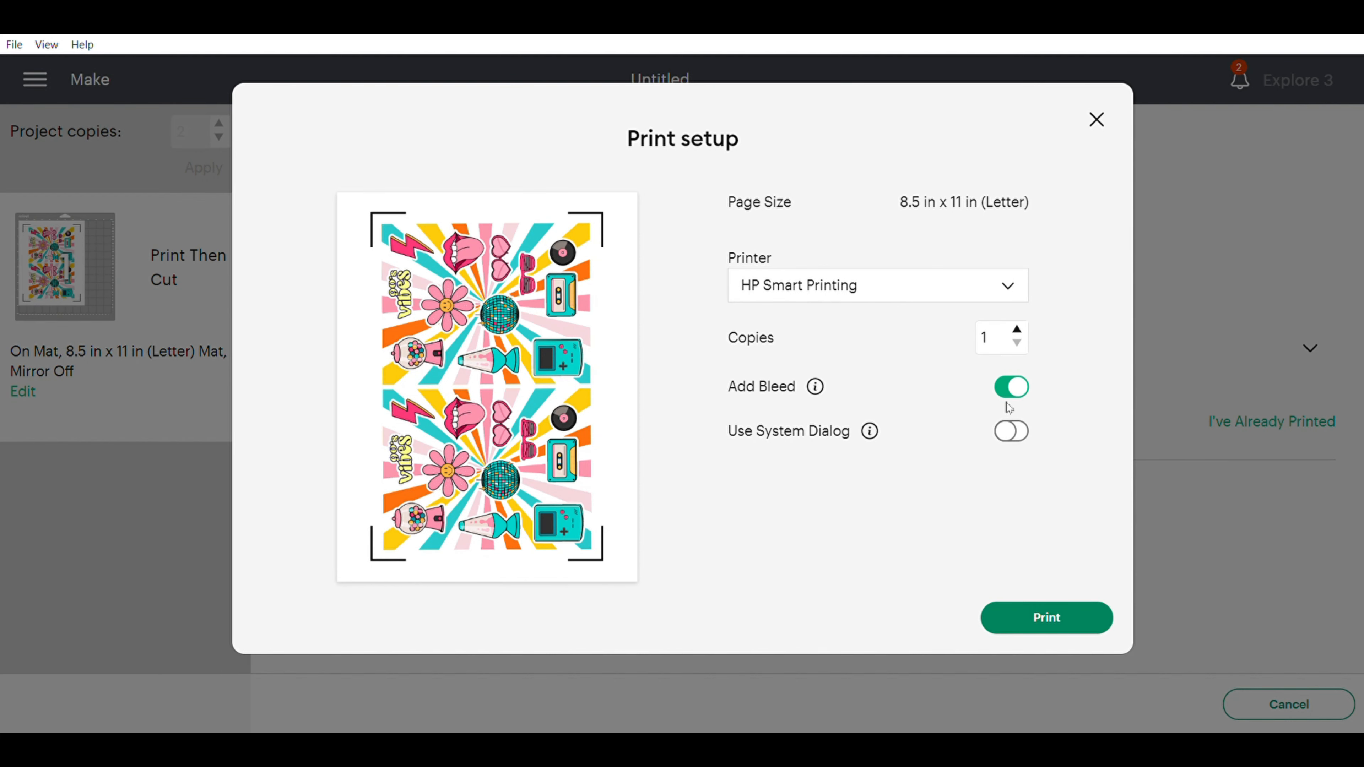
click(1010, 387)
click(1011, 431)
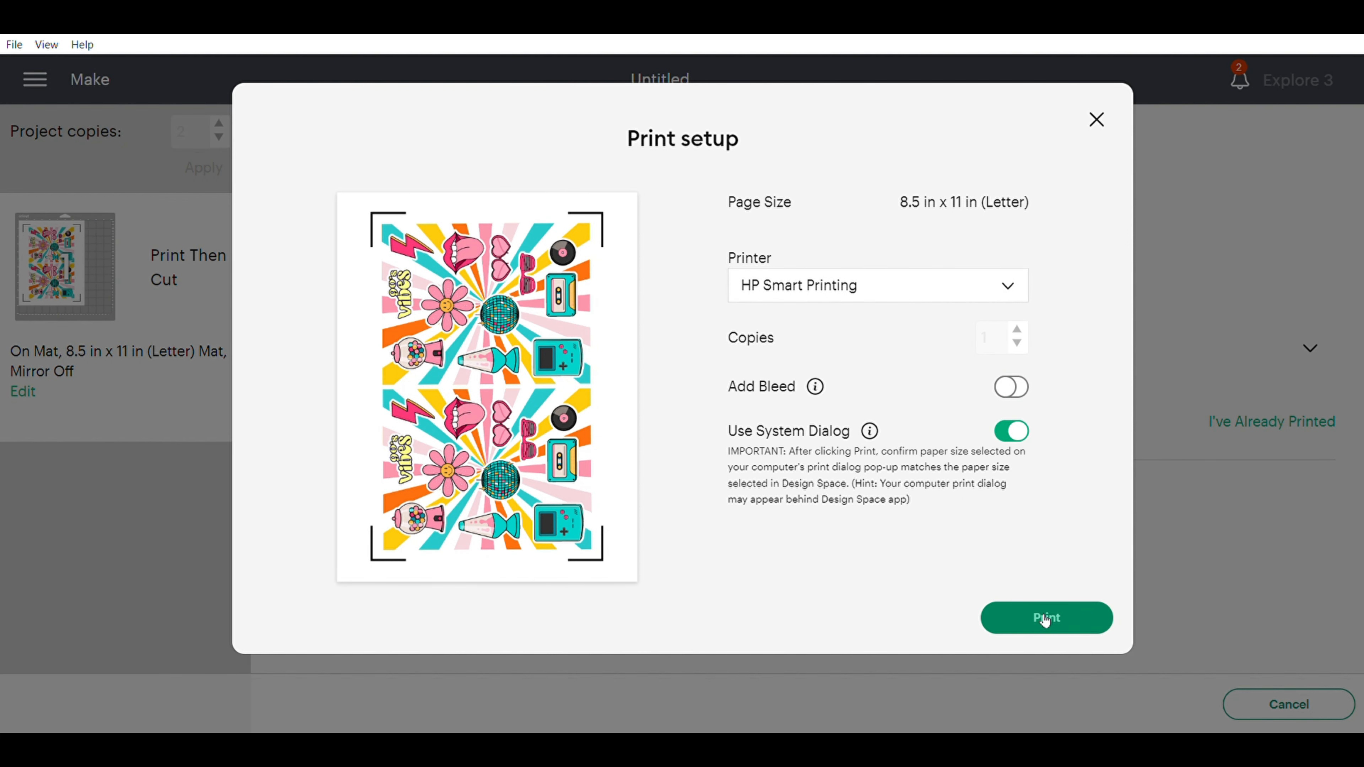
click(1045, 619)
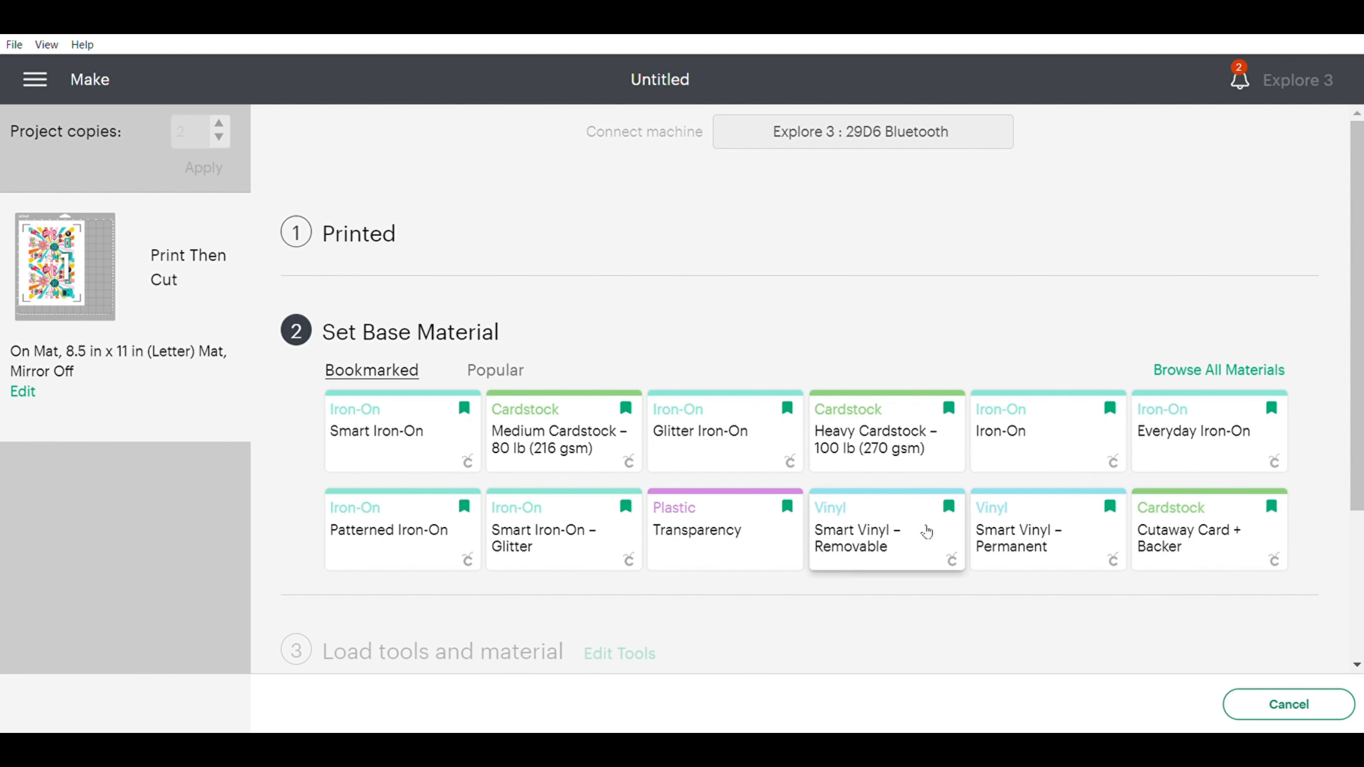
Search all materials for "sticker" and select Printable Sticker Paper (White) as the base material.
click(1230, 367)
click(940, 179)
text(sticker)
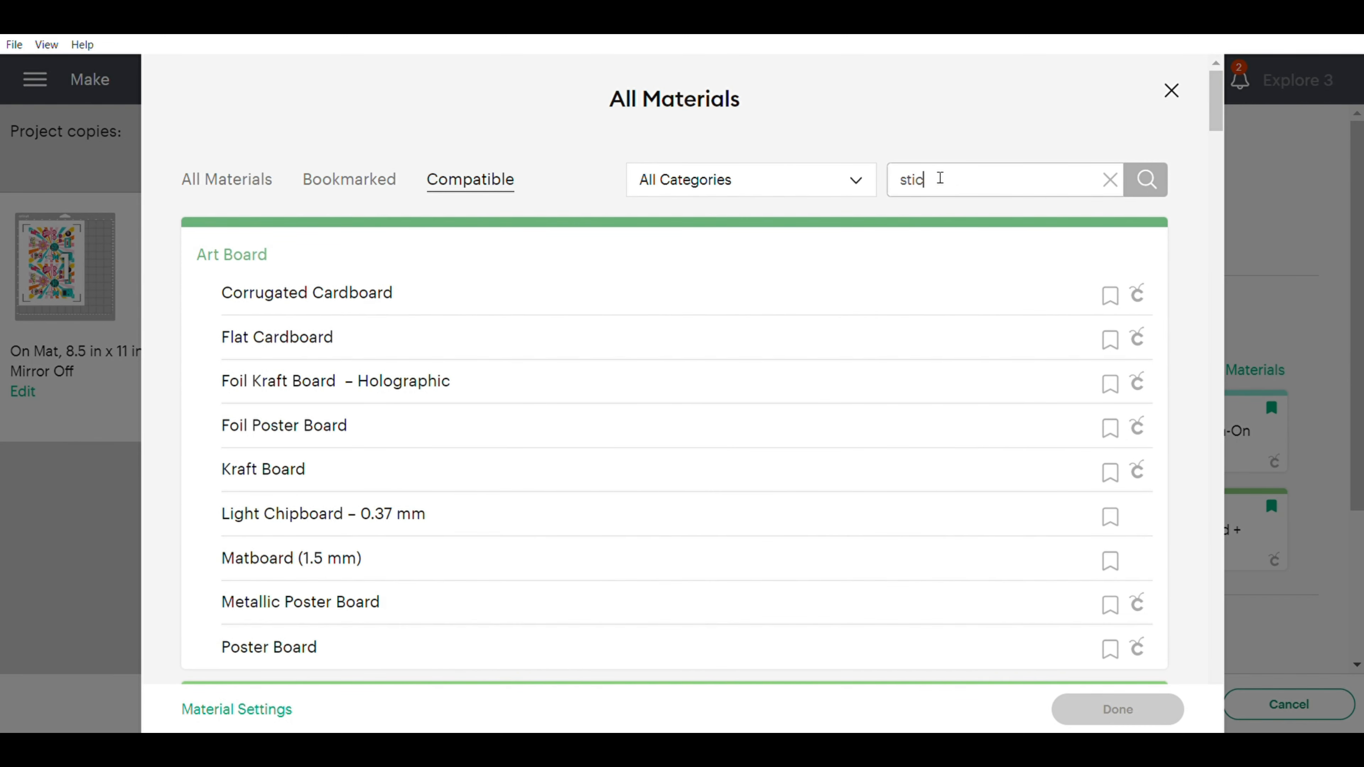
click(1147, 180)
click(527, 340)
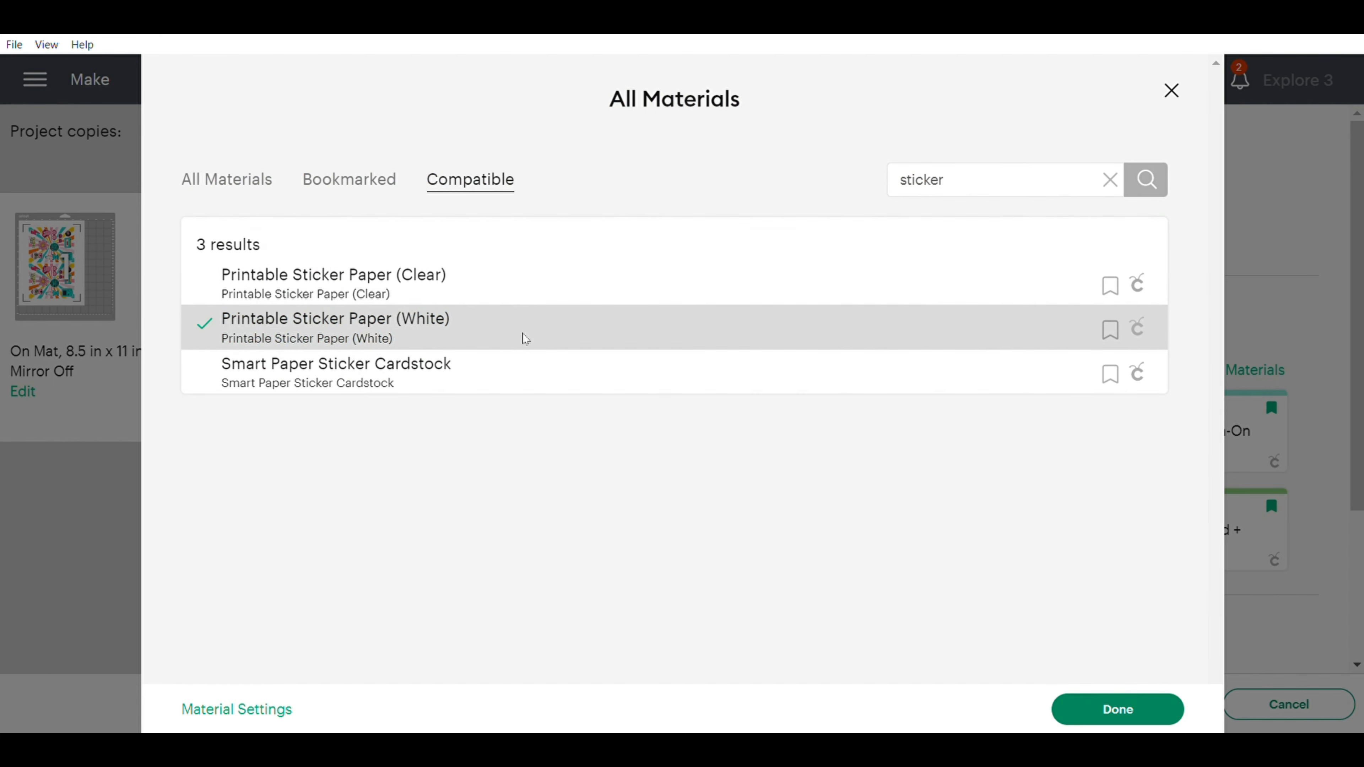